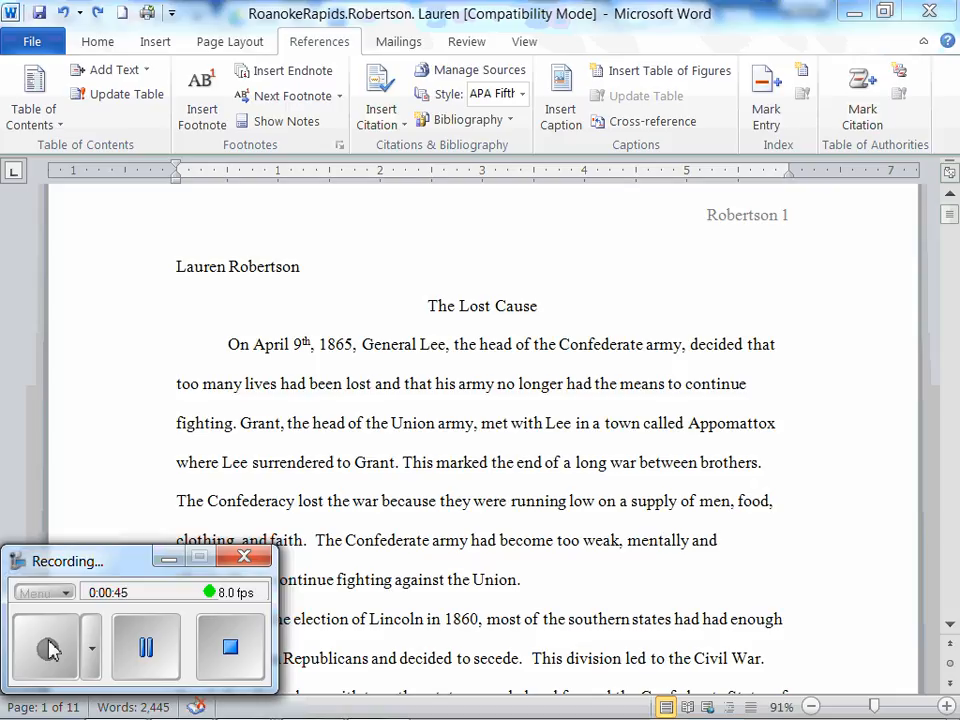
Scroll through the essay to examine the footnotes at the bottoms of the pages.
left_click(167, 558)
left_click(645, 499)
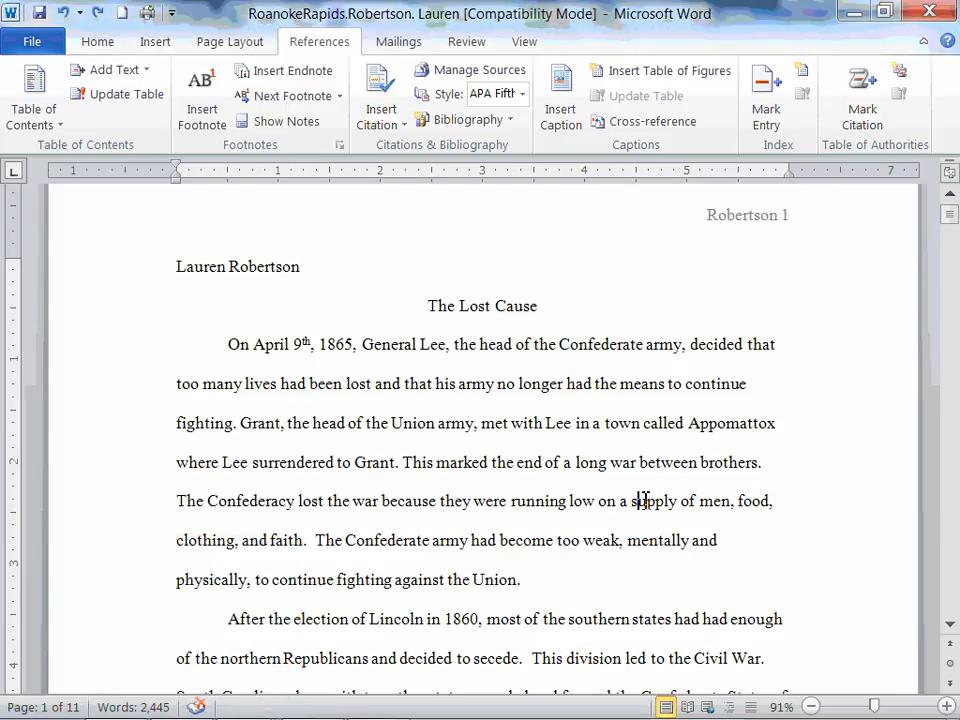
key("Down")
key("Down")
key("Down")
key("Down")
key("Down")
key("Down")
key("Down")
key("Down")
key("Down")
key("Down")
key("Down")
key("Down")
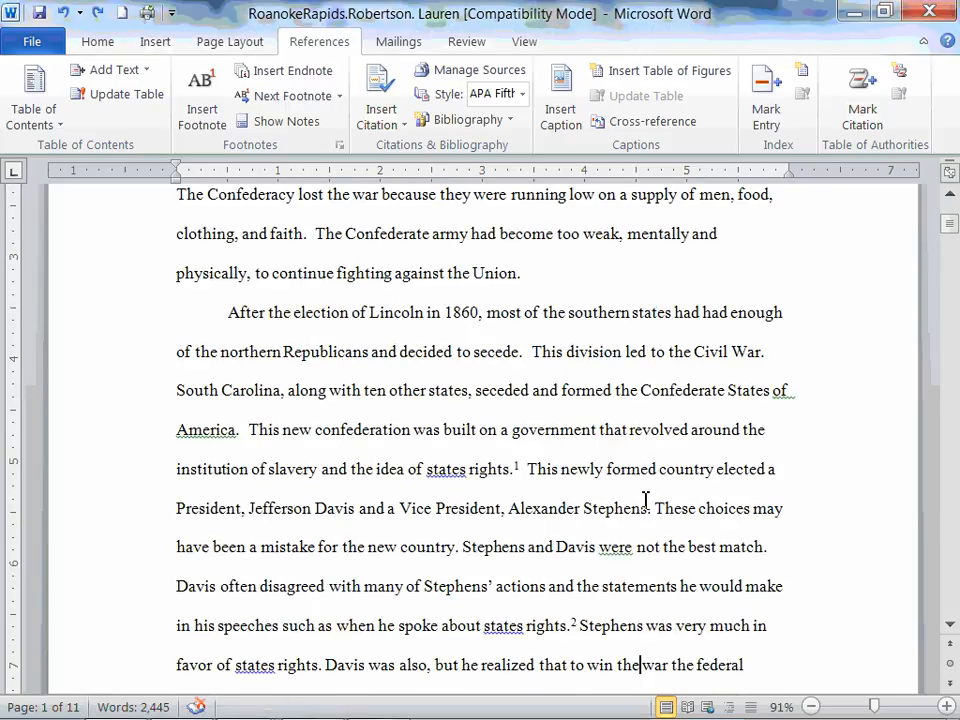
left_click_drag(949, 224, 954, 246)
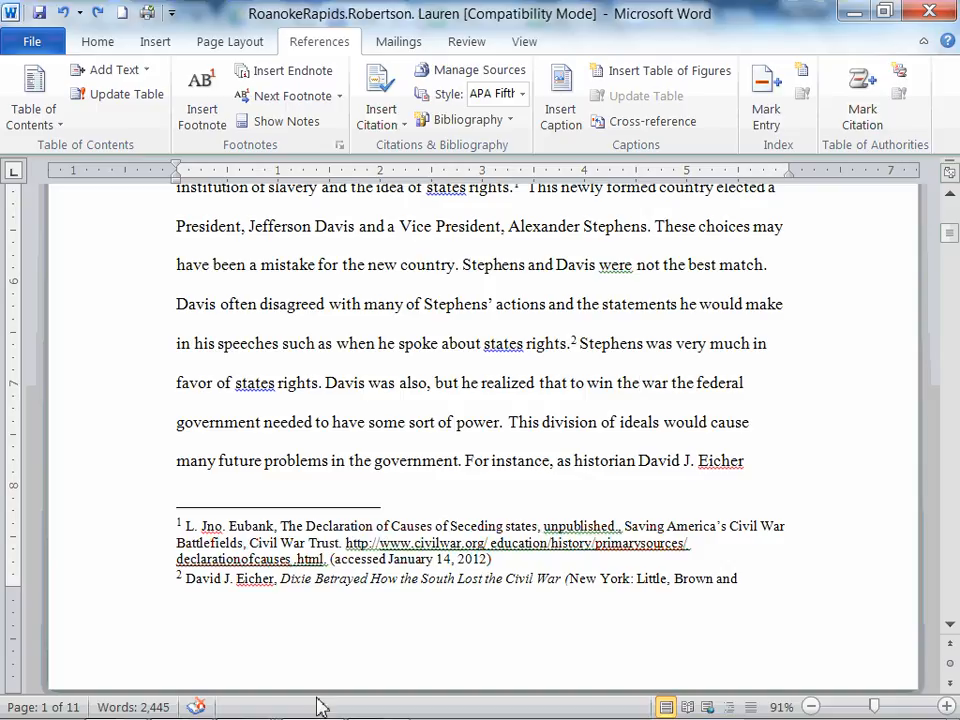
left_click(952, 238)
left_click_drag(950, 234, 957, 352)
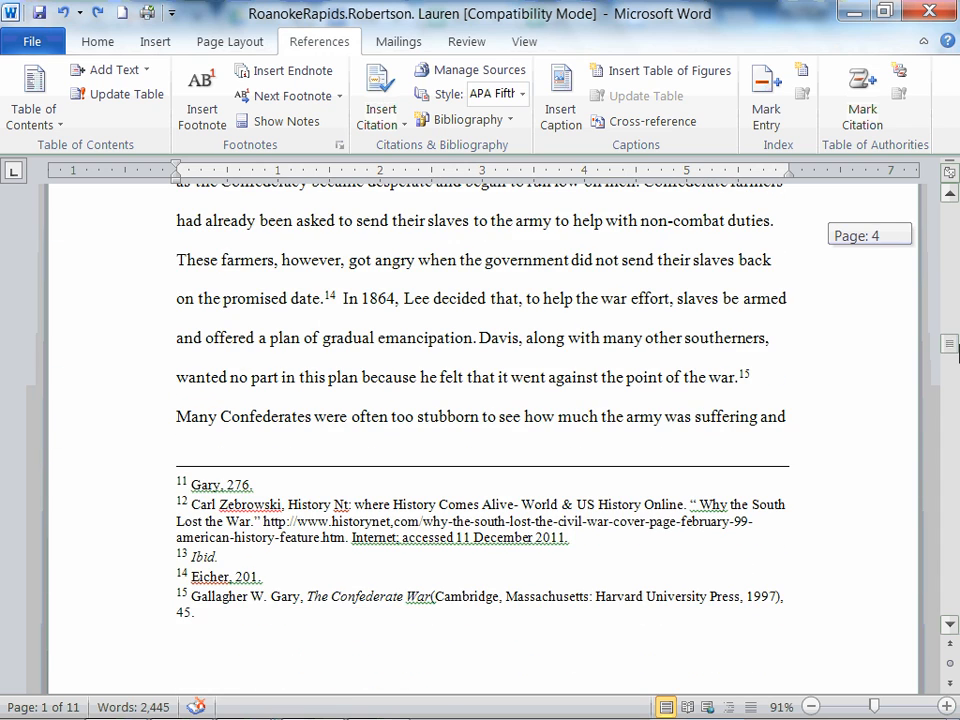
Select and inspect footnotes 11 and 12 at the bottom of page 4.
left_click(253, 485)
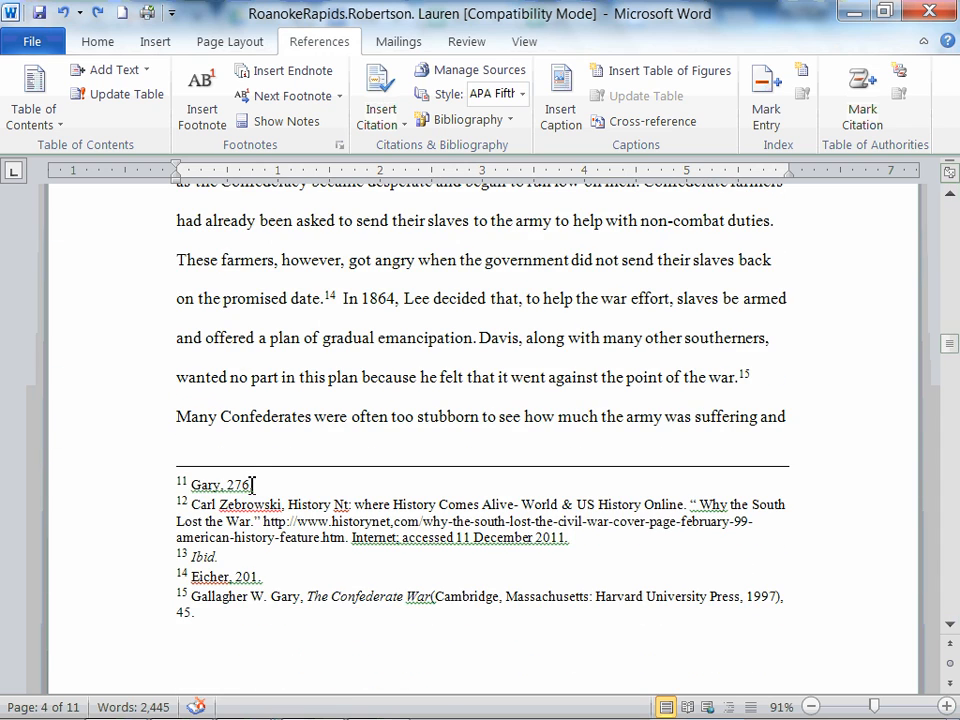
triple_click(253, 485)
left_click(359, 497)
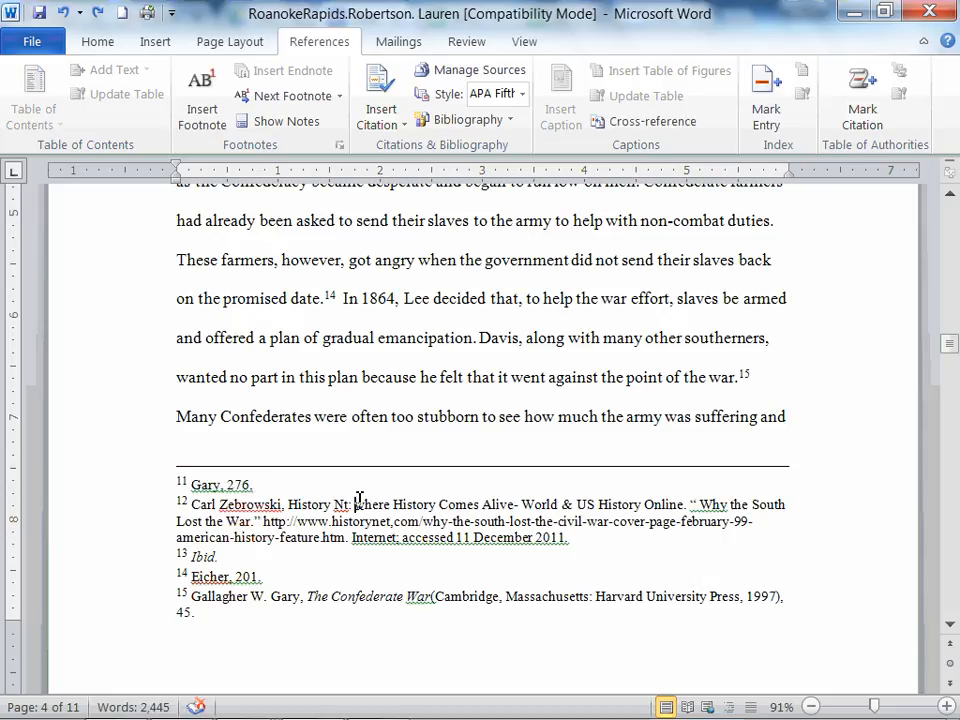
left_click(954, 348)
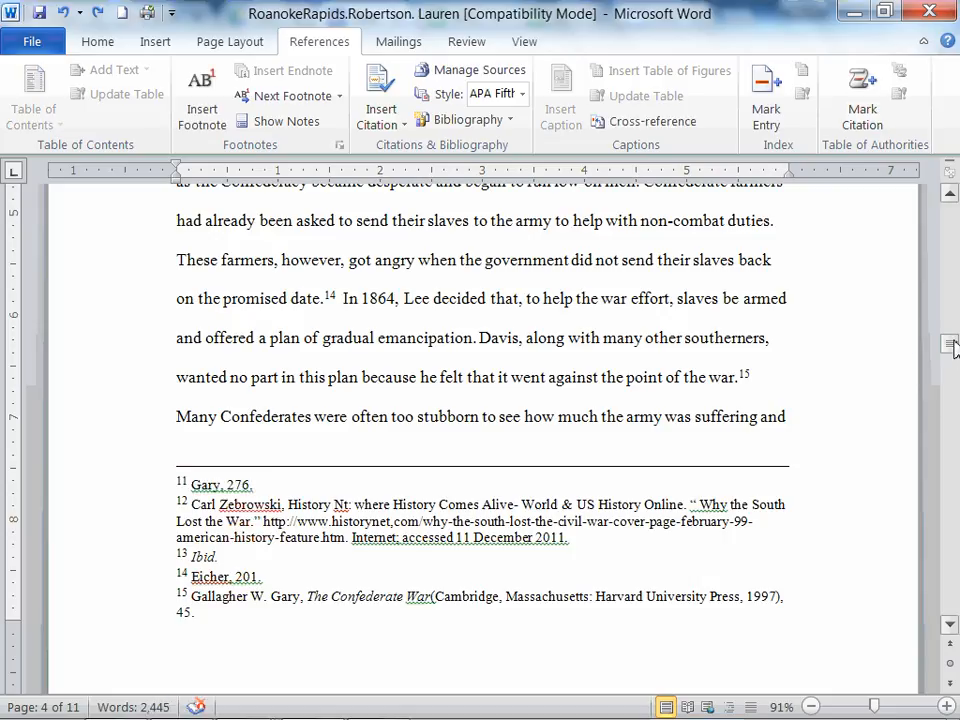
triple_click(211, 532)
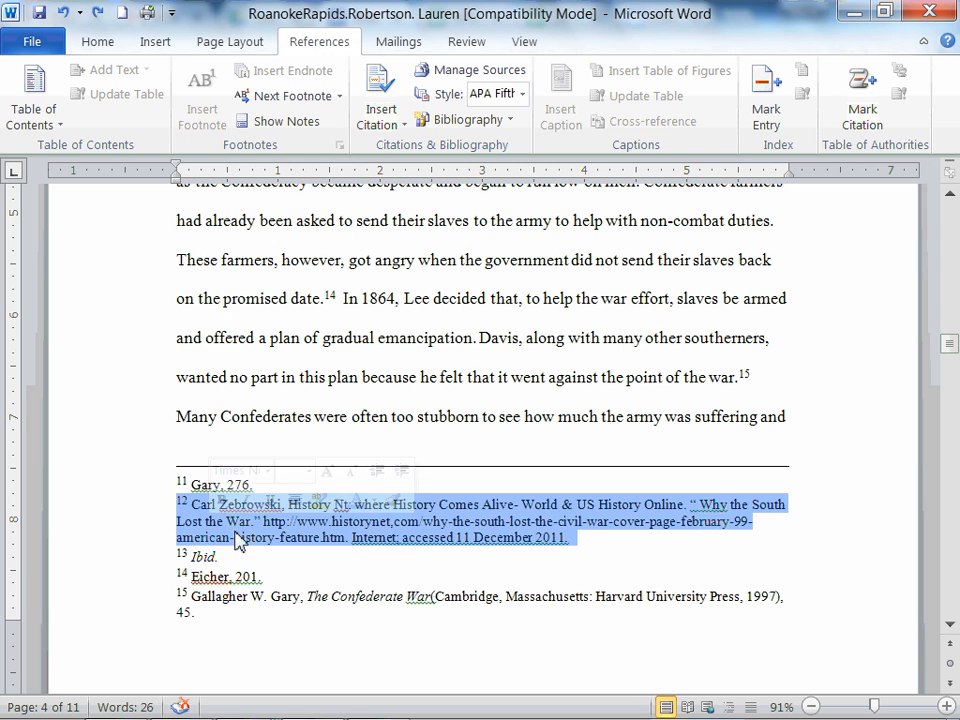
left_click(409, 537)
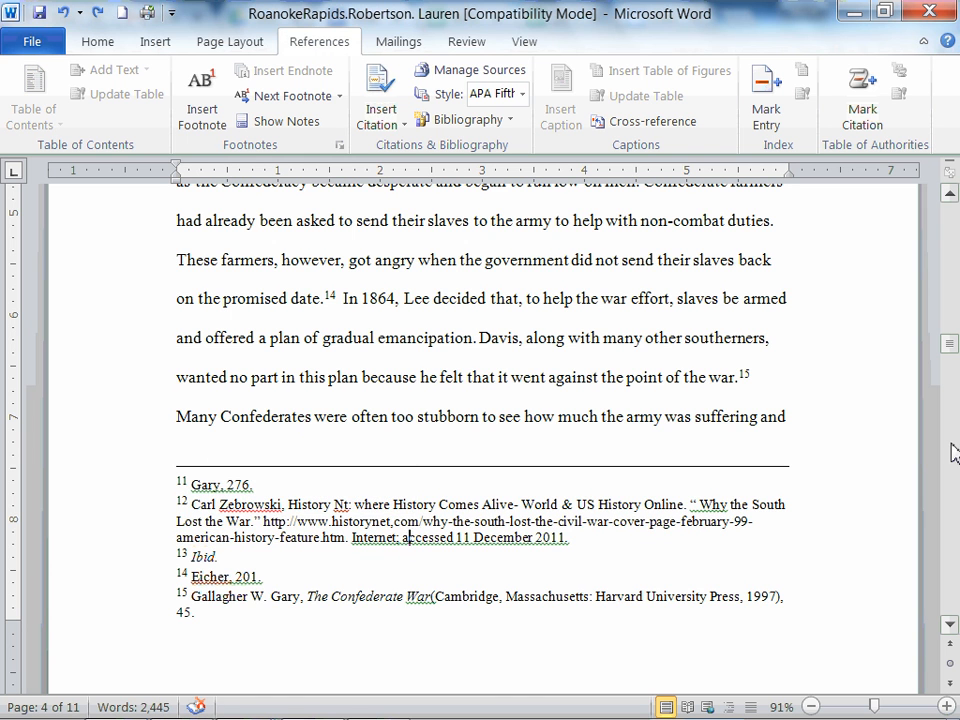
Select footnotes 25 through 29 at the bottom of page 7 to examine them.
left_click(952, 352)
left_click_drag(952, 352, 958, 477)
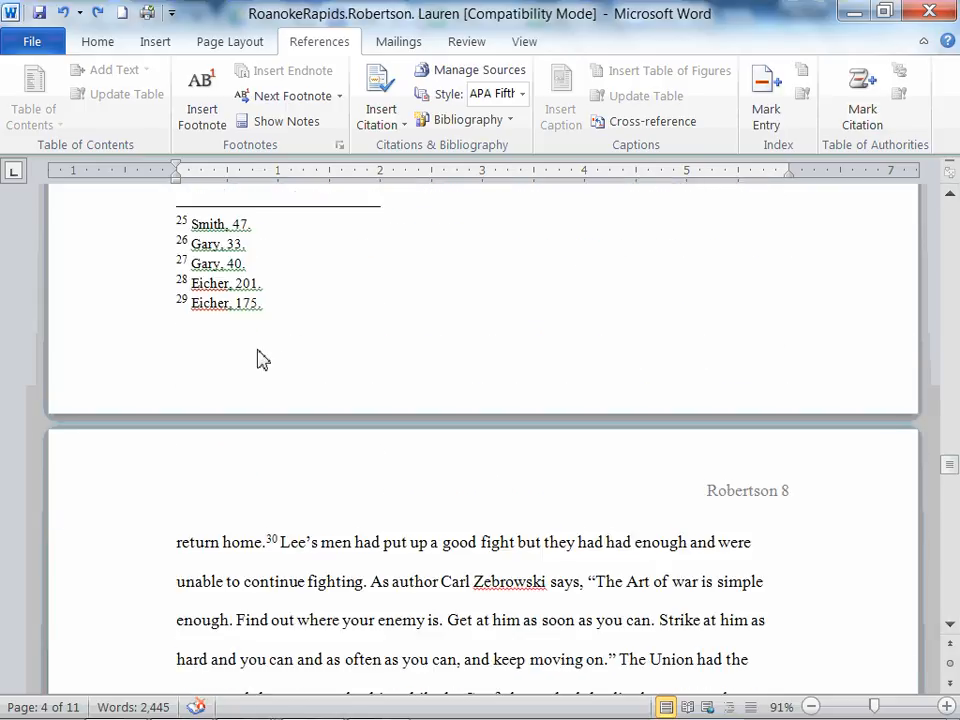
left_click_drag(264, 306, 189, 223)
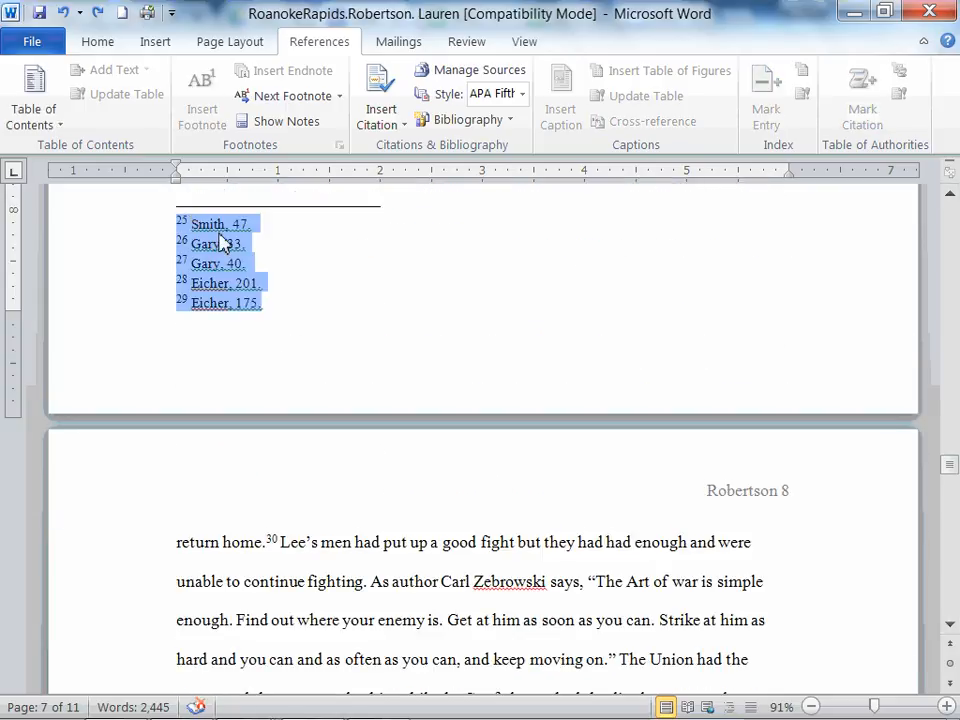
left_click(213, 224)
left_click(268, 238)
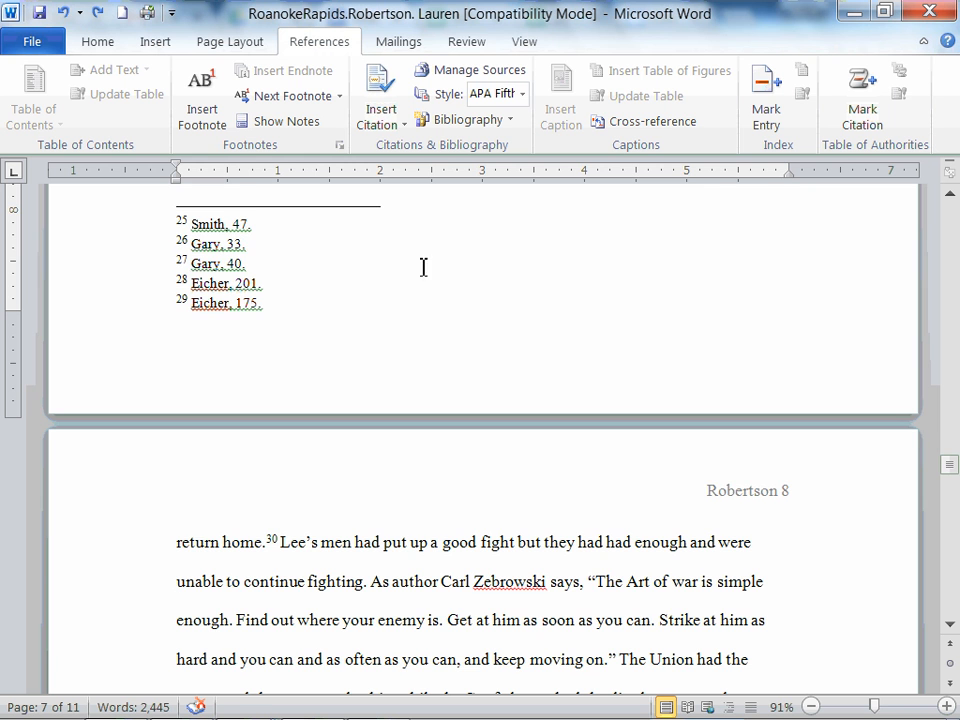
mouse_move(953, 463)
left_mouse_down()
mouse_move(955, 513)
mouse_move(955, 473)
mouse_move(955, 481)
left_mouse_up()
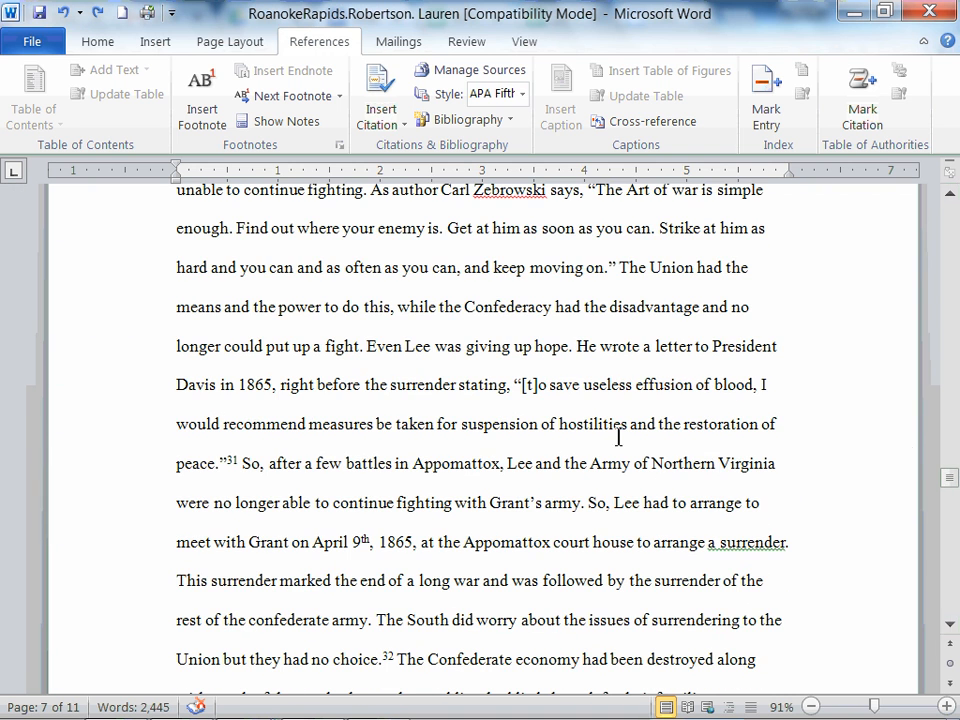
Insert a new footnote after the sentence ending 'with Grant's army.' on page 8.
left_click(576, 346)
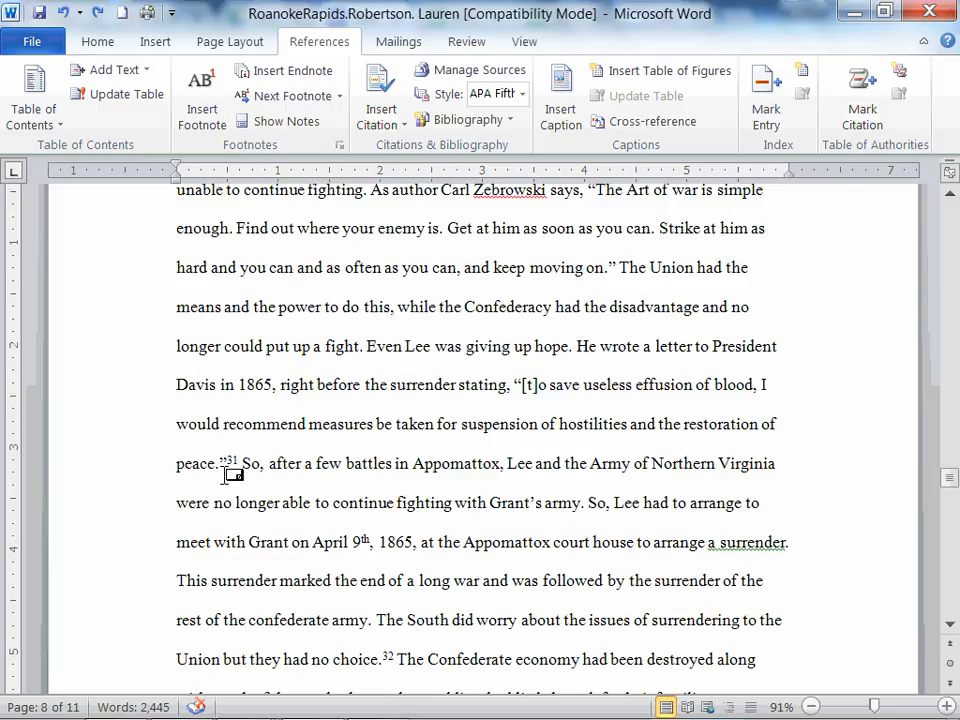
mouse_move(234, 470)
left_click_drag(378, 620, 385, 660)
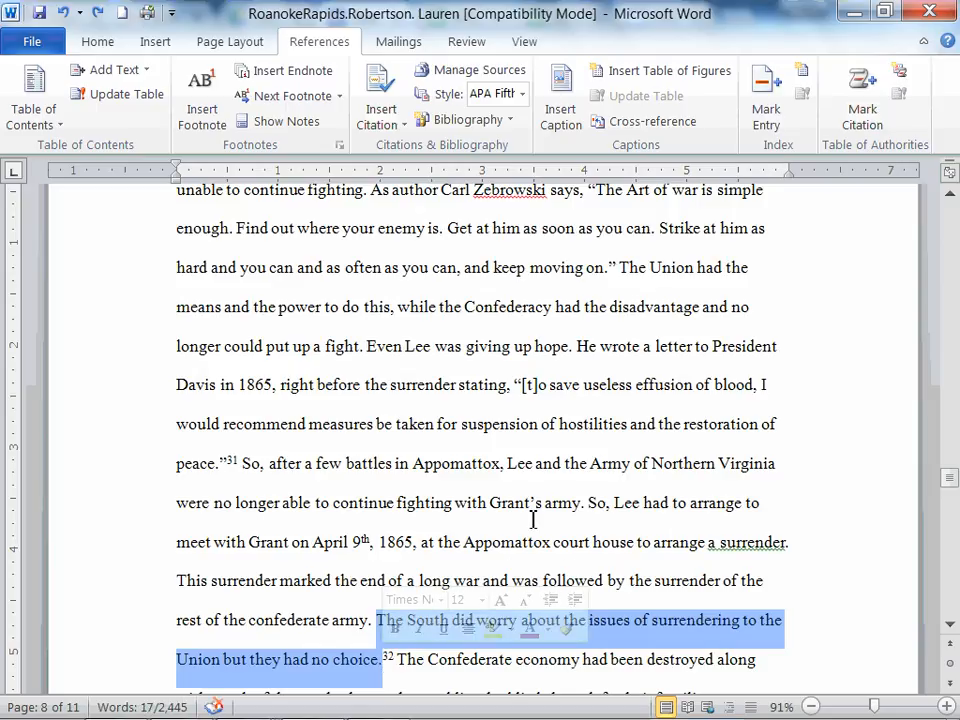
left_click(503, 502)
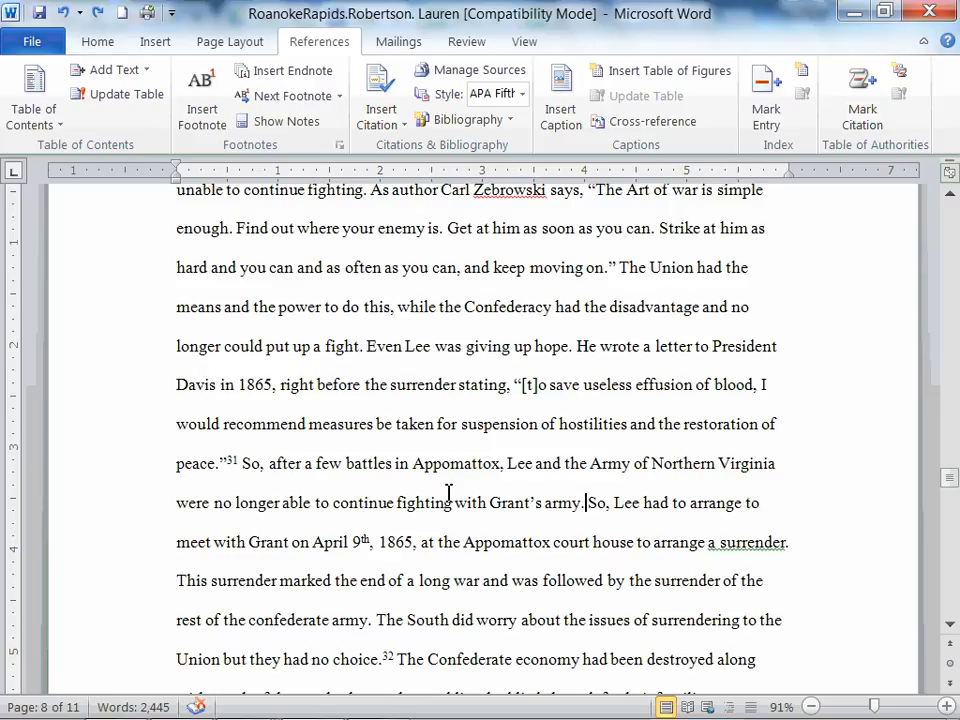
left_click(153, 42)
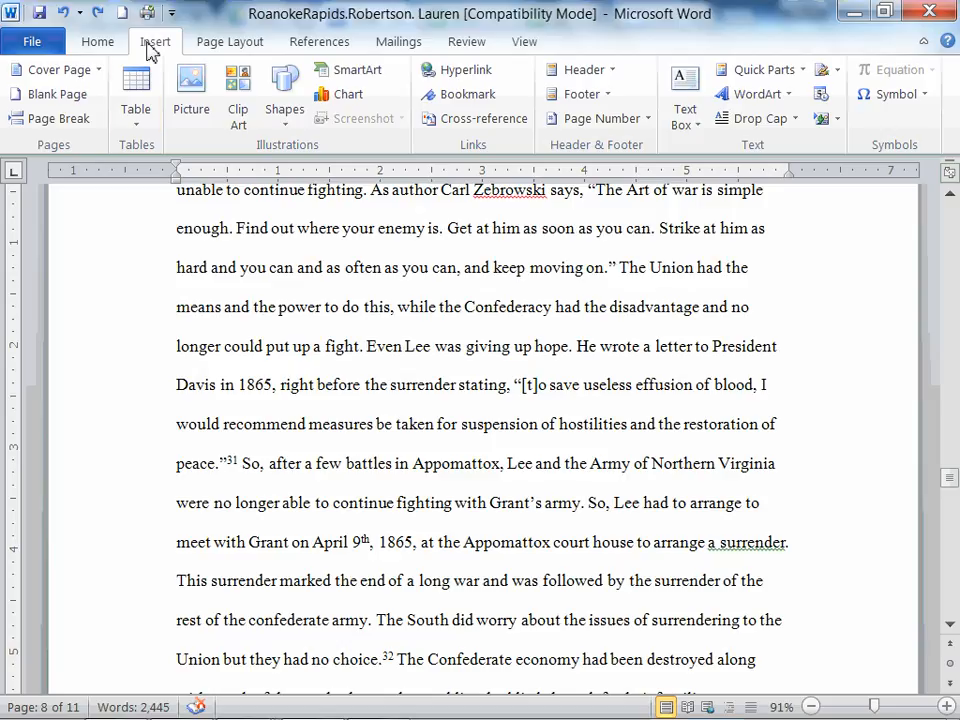
left_click(318, 42)
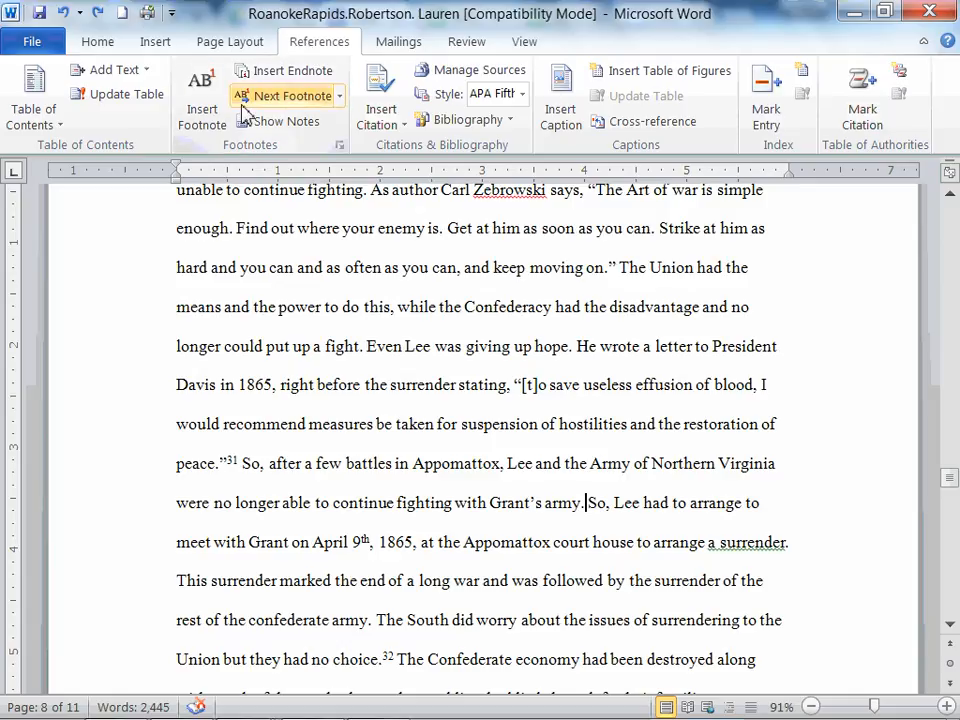
left_click(207, 118)
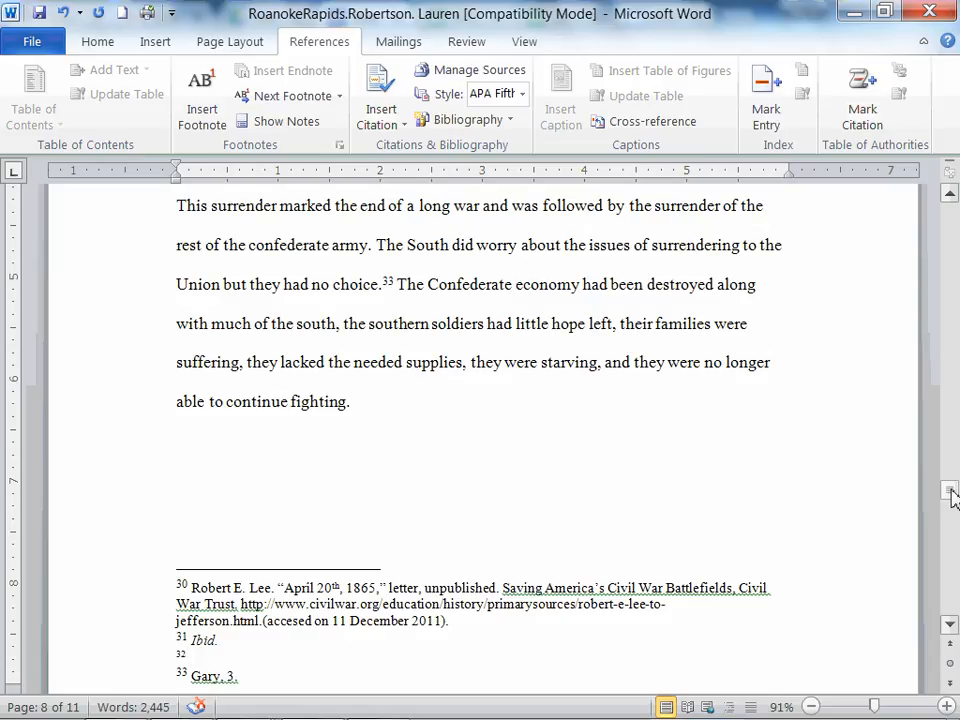
Delete the new empty footnote by removing its reference mark after 'Grant's army.'.
left_click_drag(953, 497, 945, 497)
left_click_drag(92, 644, 214, 586)
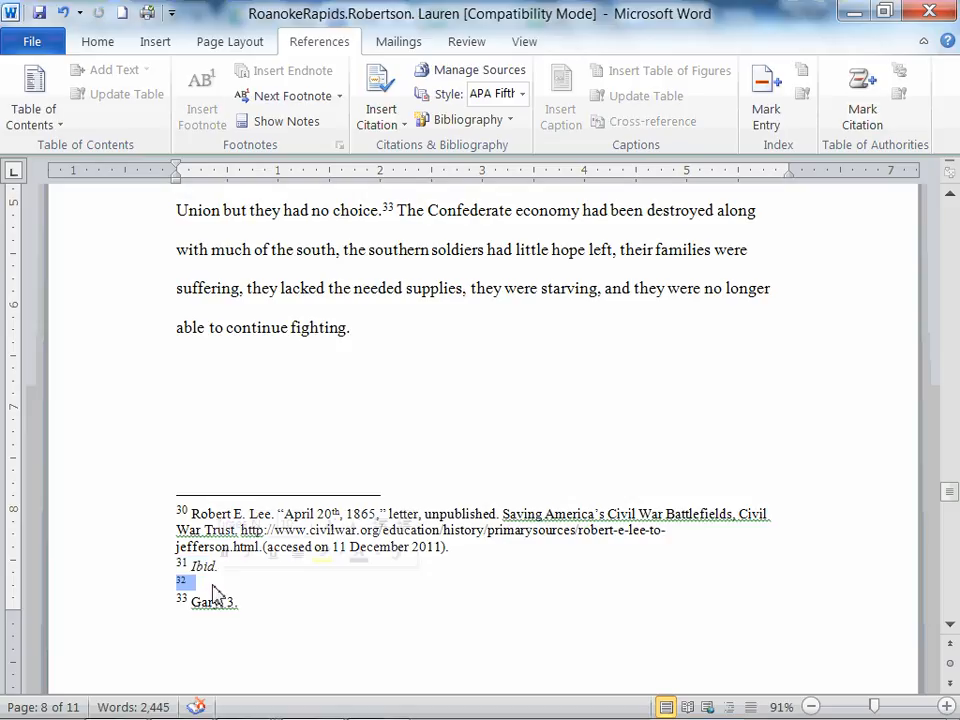
left_click(209, 581)
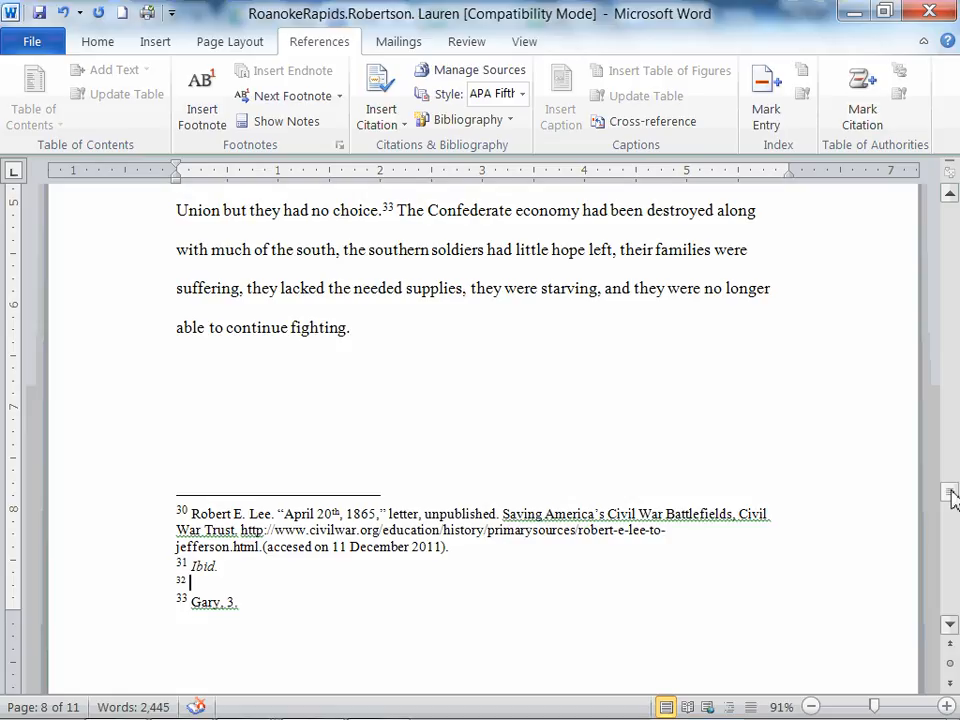
left_click_drag(952, 495, 951, 489)
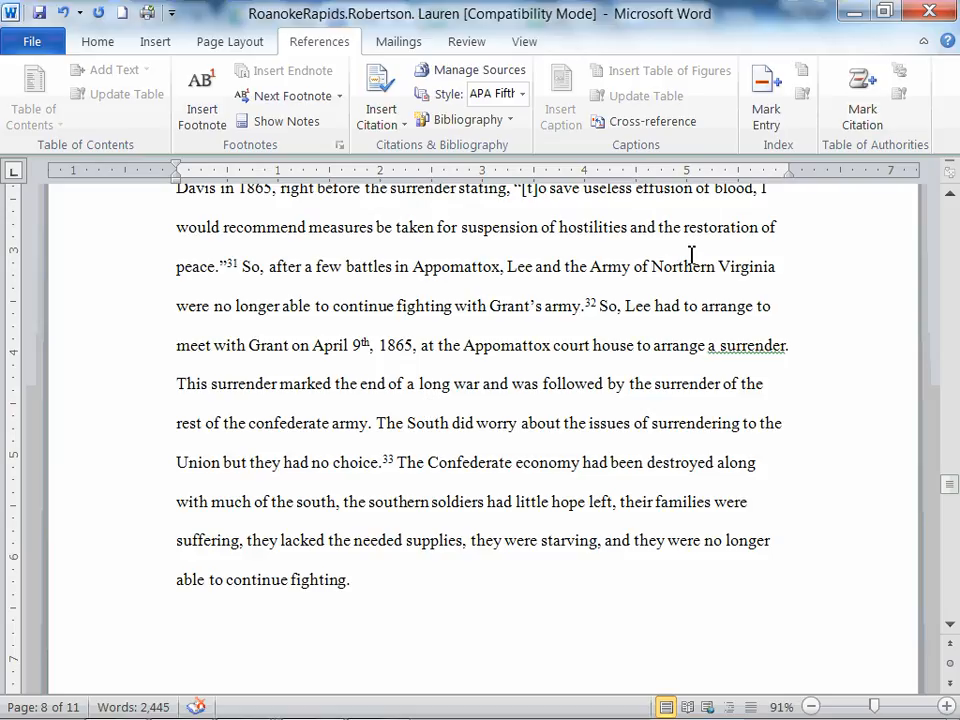
left_click(599, 308)
key("BackSpace")
key("BackSpace")
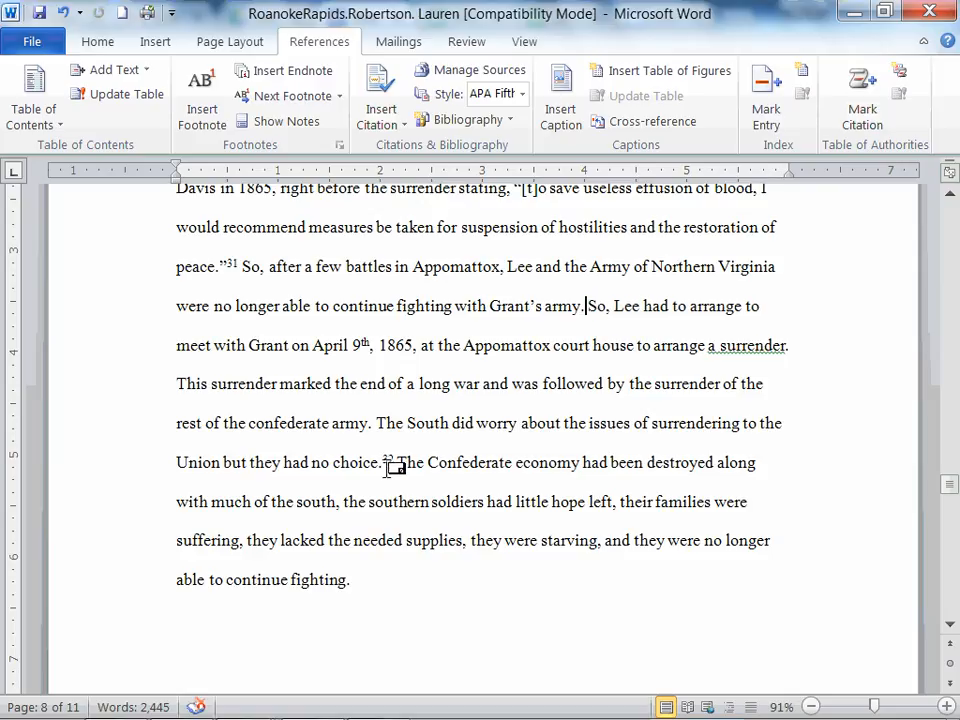
Switch to the Google Docs copy of the essay and insert a footnote after 'wearing out.'.
left_click(111, 700)
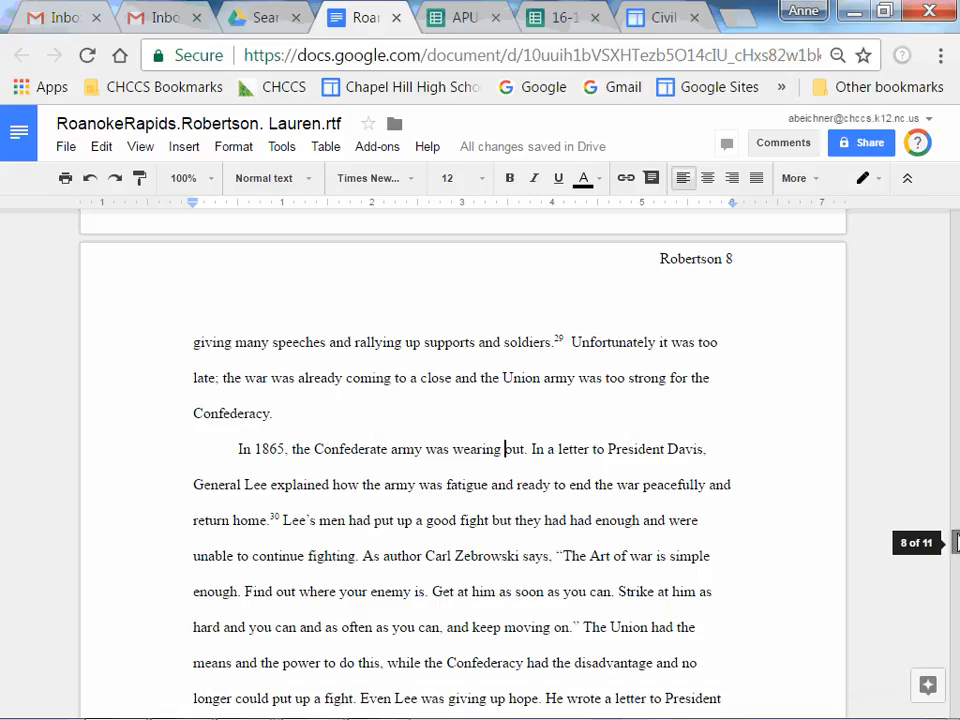
left_click_drag(955, 542, 955, 546)
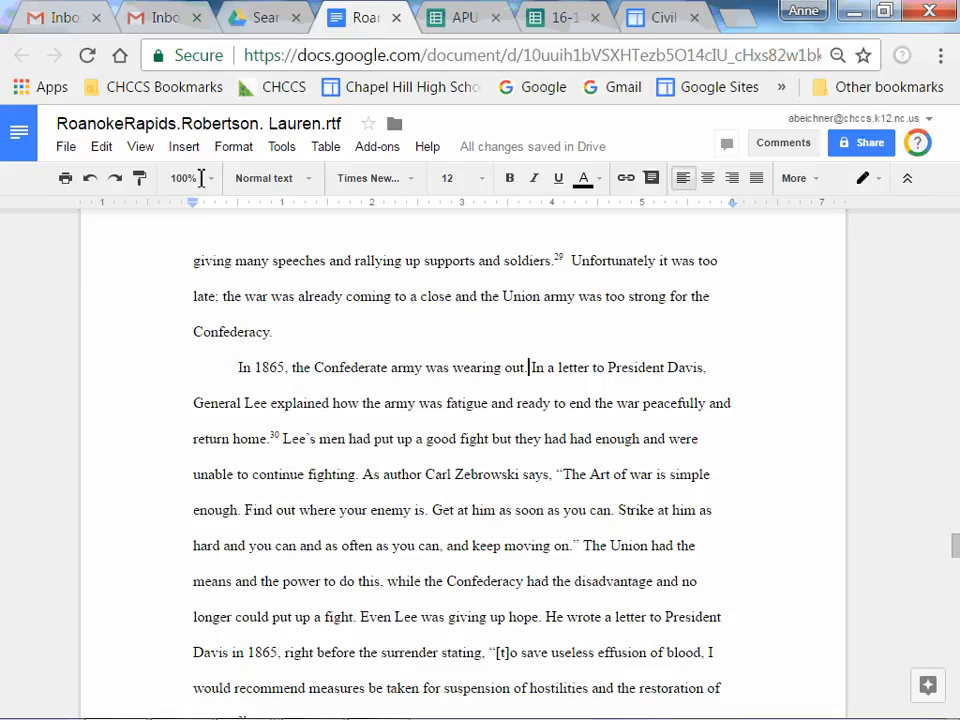
left_click(186, 148)
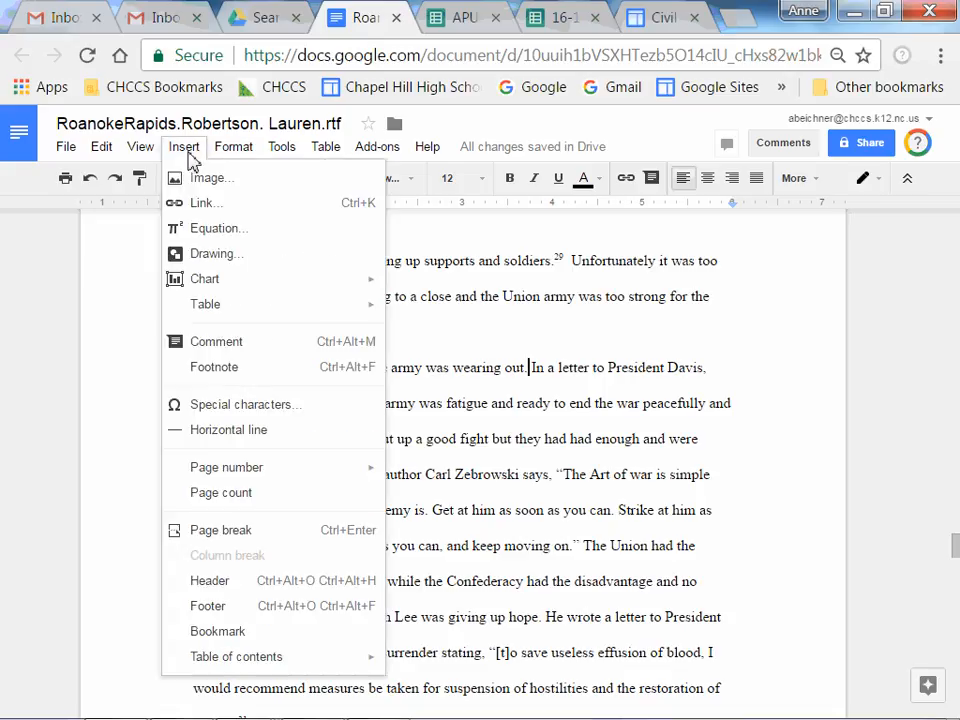
left_click(214, 367)
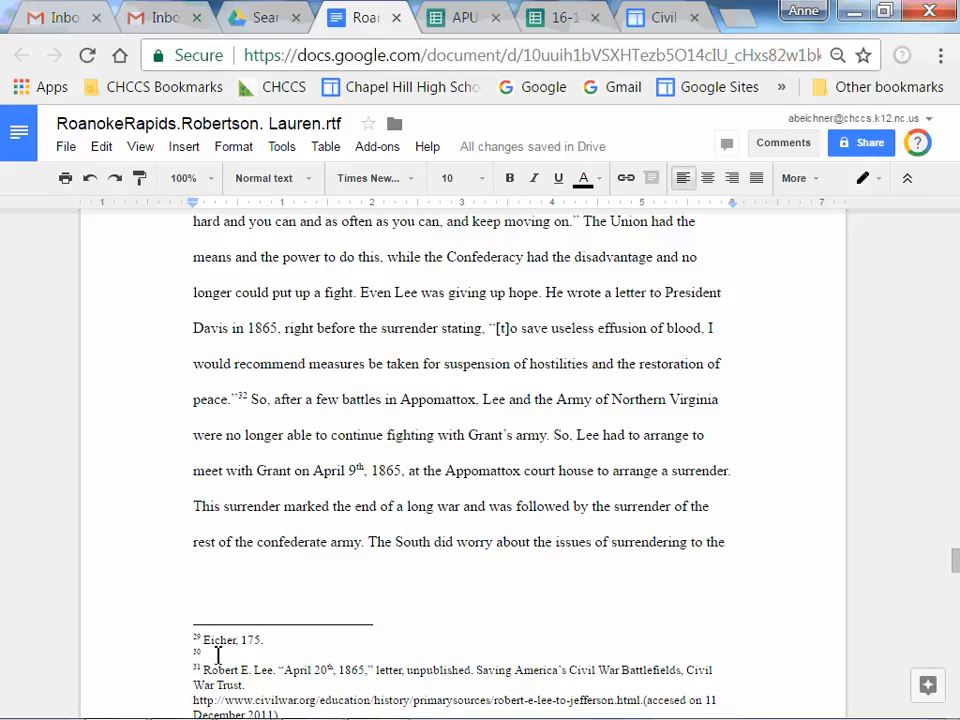
scroll(955, 557, "up", 2)
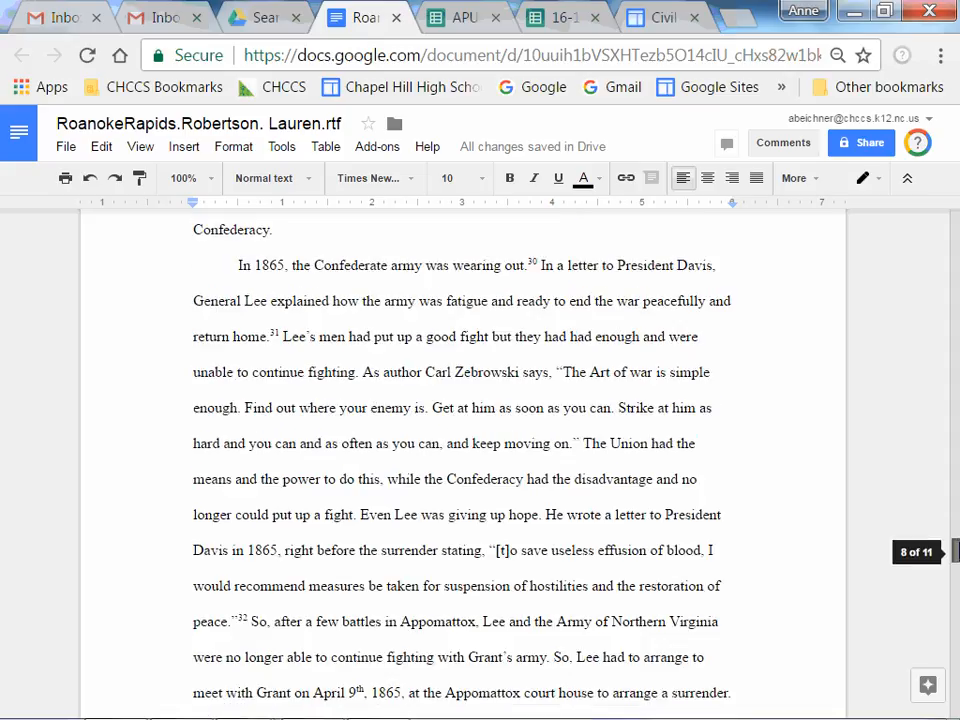
left_click(540, 265)
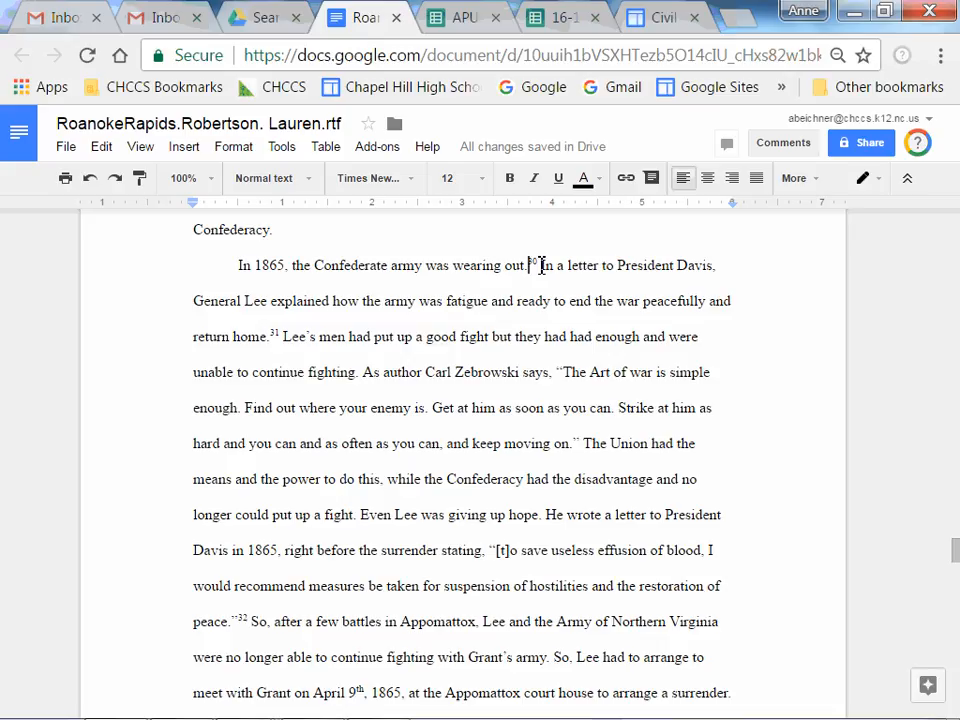
key("shift+Right")
left_click_drag(537, 265, 506, 265)
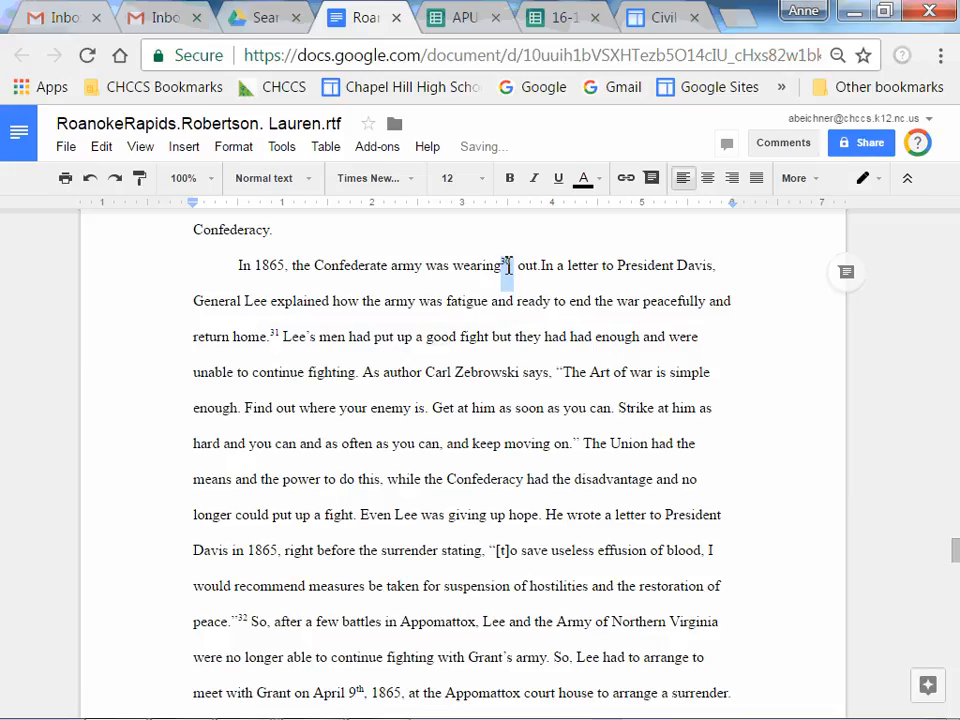
key("ctrl+z")
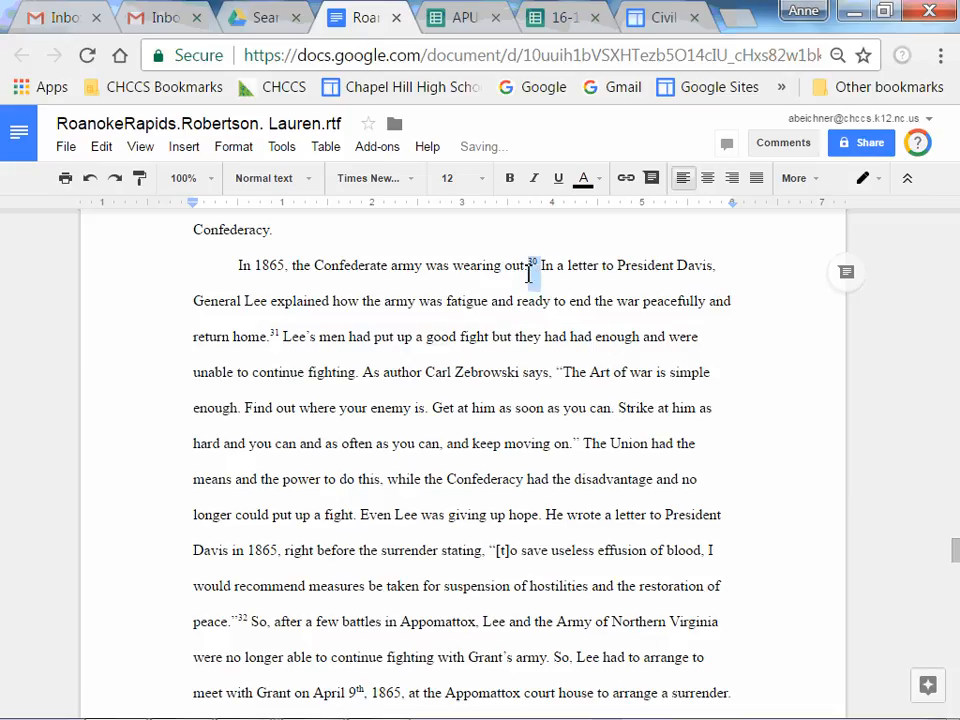
Delete the newly inserted footnote reference after 'wearing out.'.
left_click(540, 268)
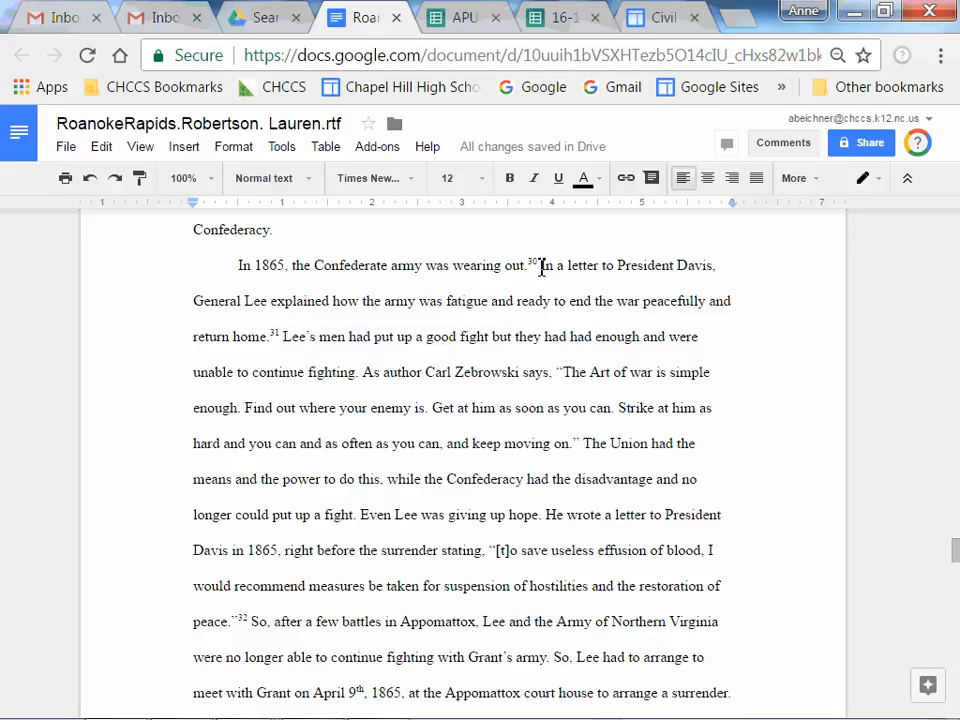
key("BackSpace")
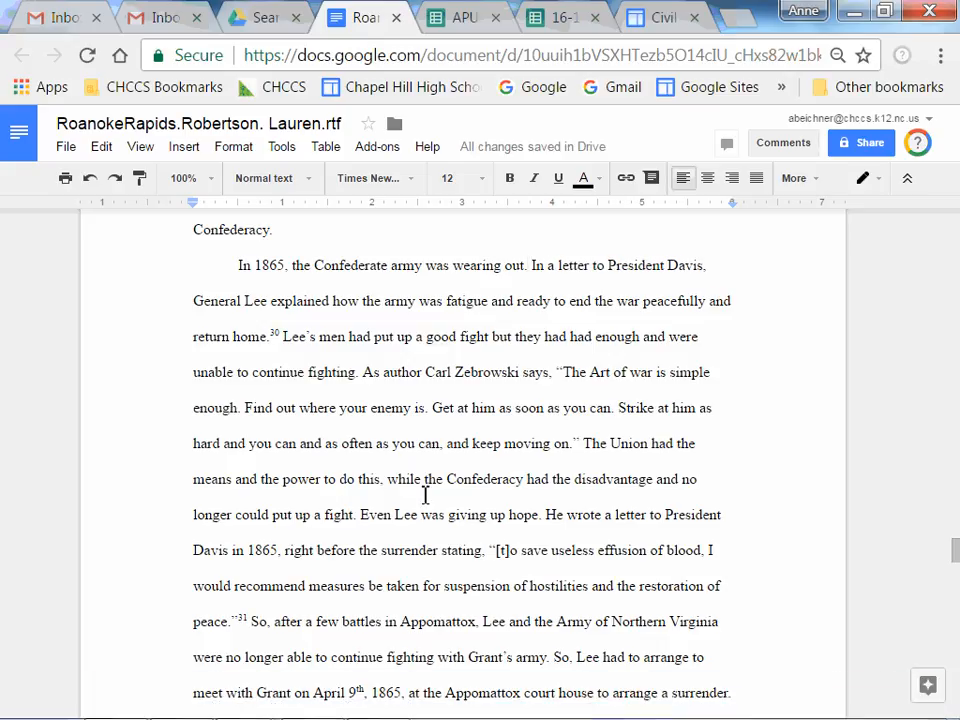
left_click_drag(955, 551, 955, 522)
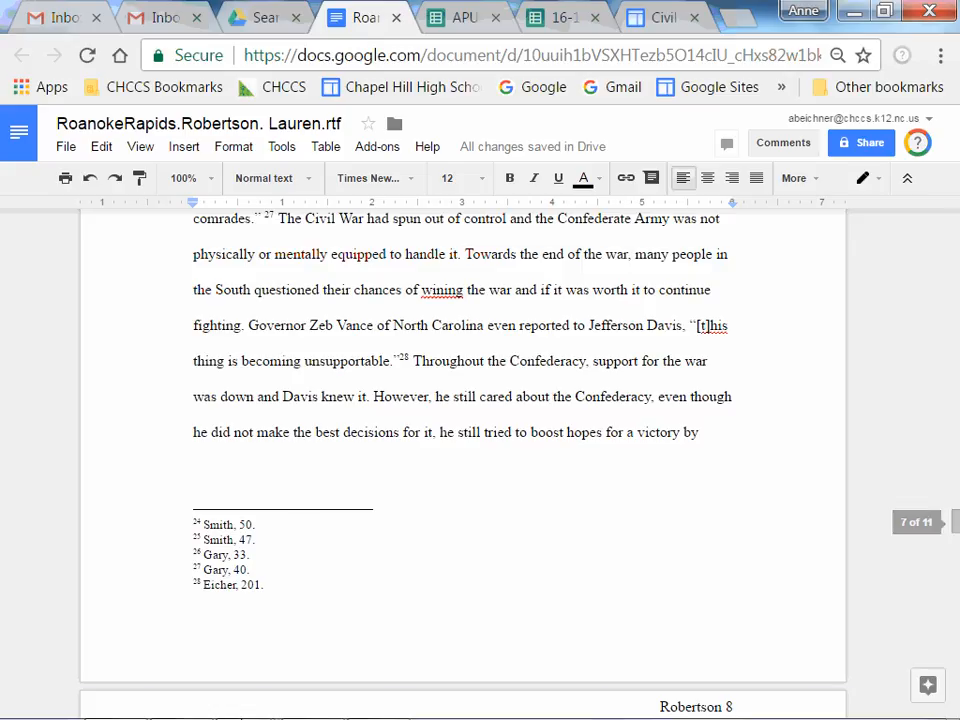
Return to the Word document and place the cursor in the page 8 text.
left_click(310, 700)
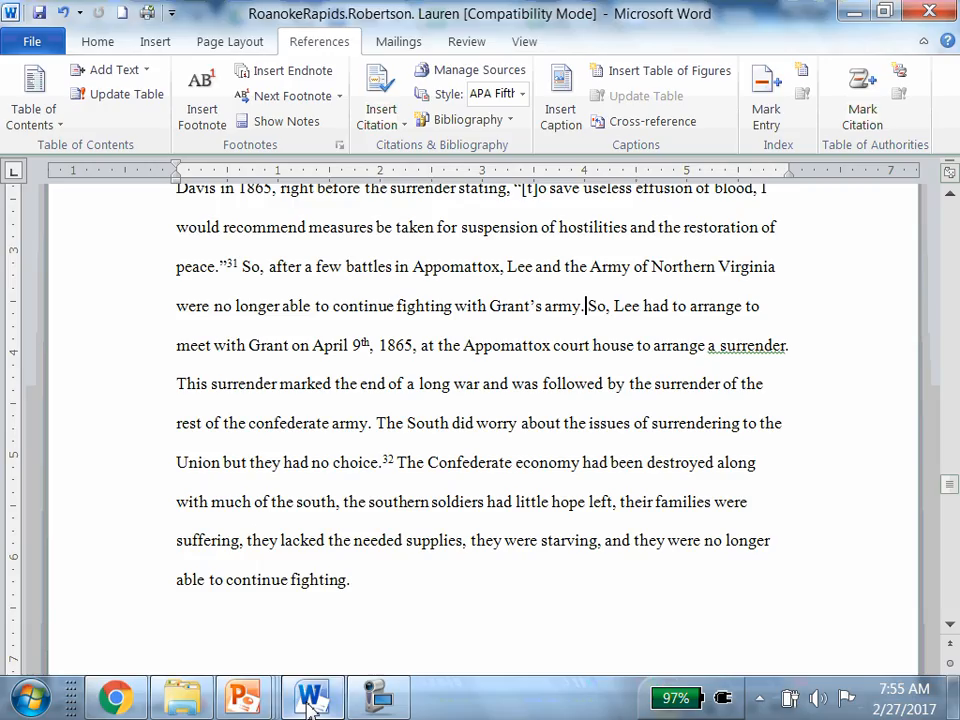
left_click(645, 478)
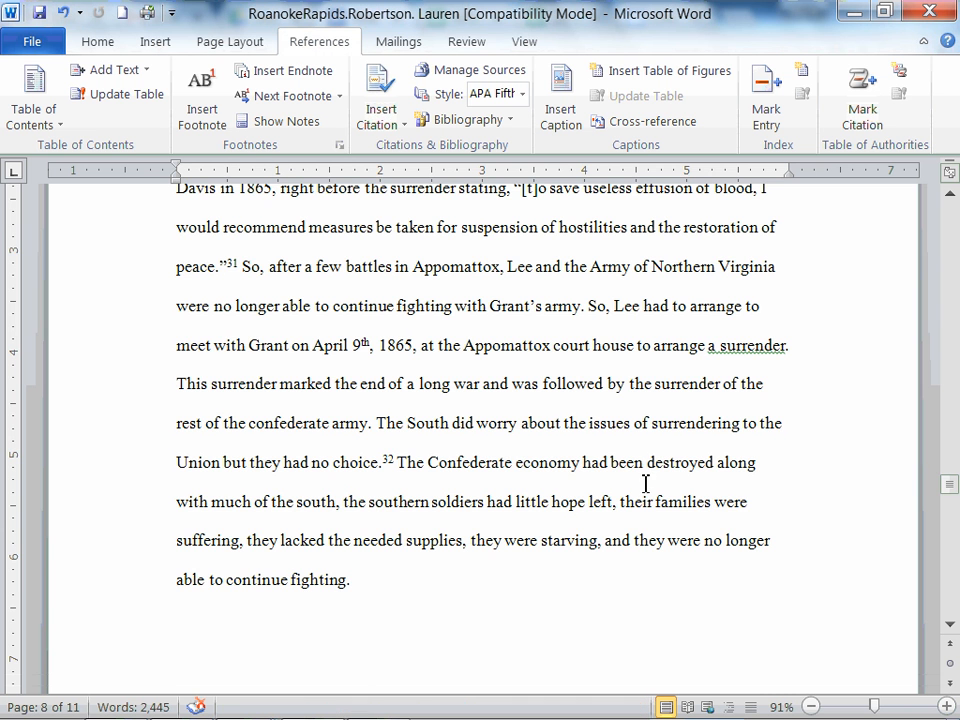
Scroll up to page 7, open its header for editing, and turn on the Different First Page option.
left_click_drag(953, 484, 953, 476)
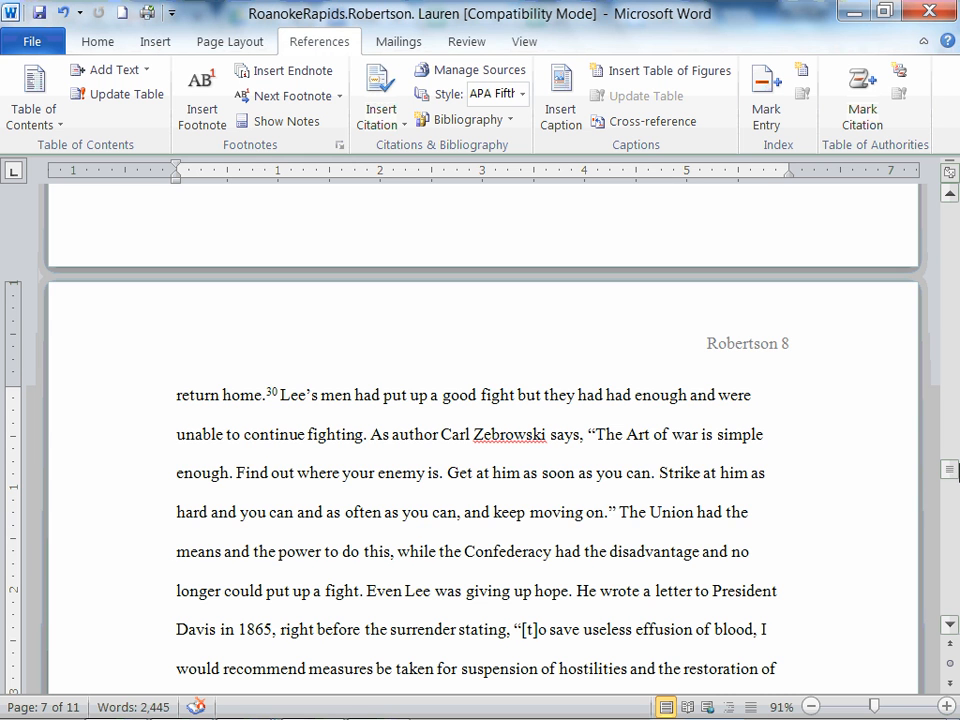
left_click_drag(953, 473, 952, 438)
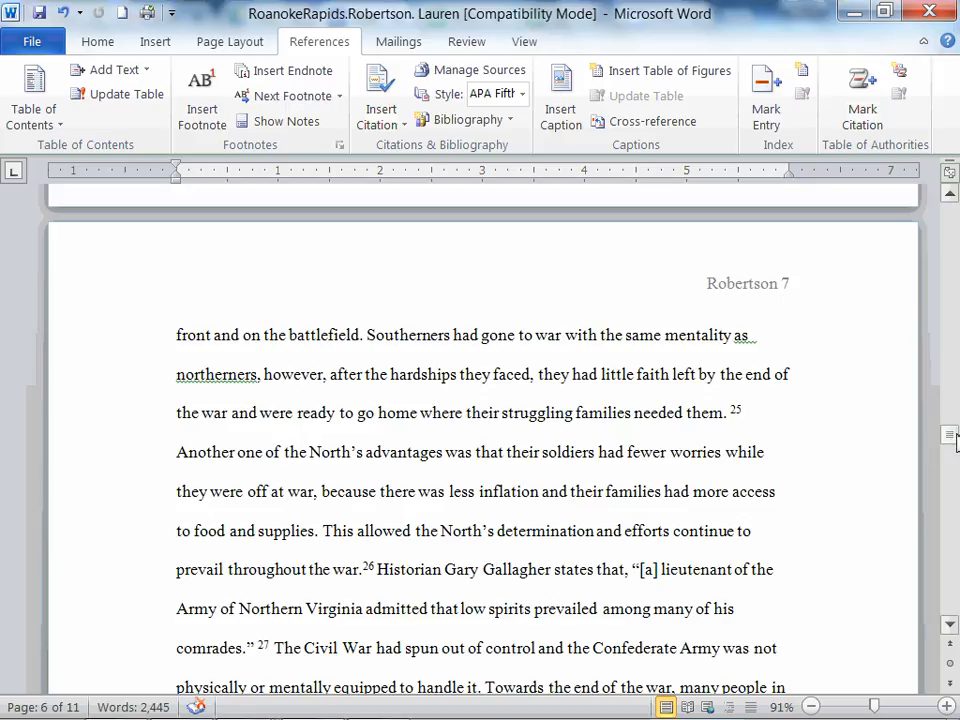
left_click_drag(955, 440, 955, 435)
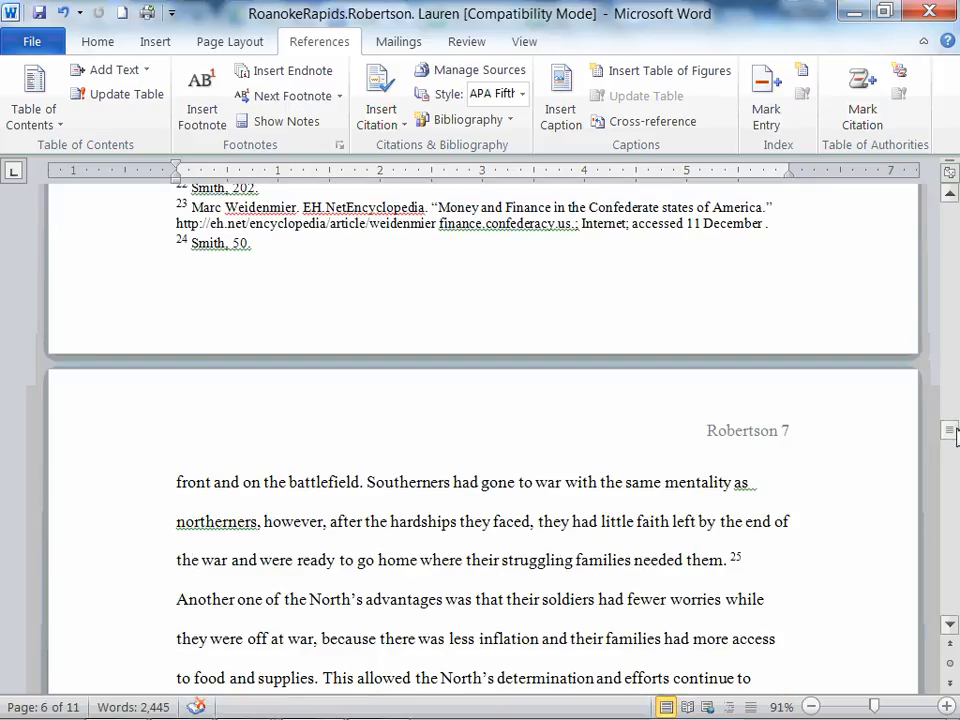
left_click(168, 46)
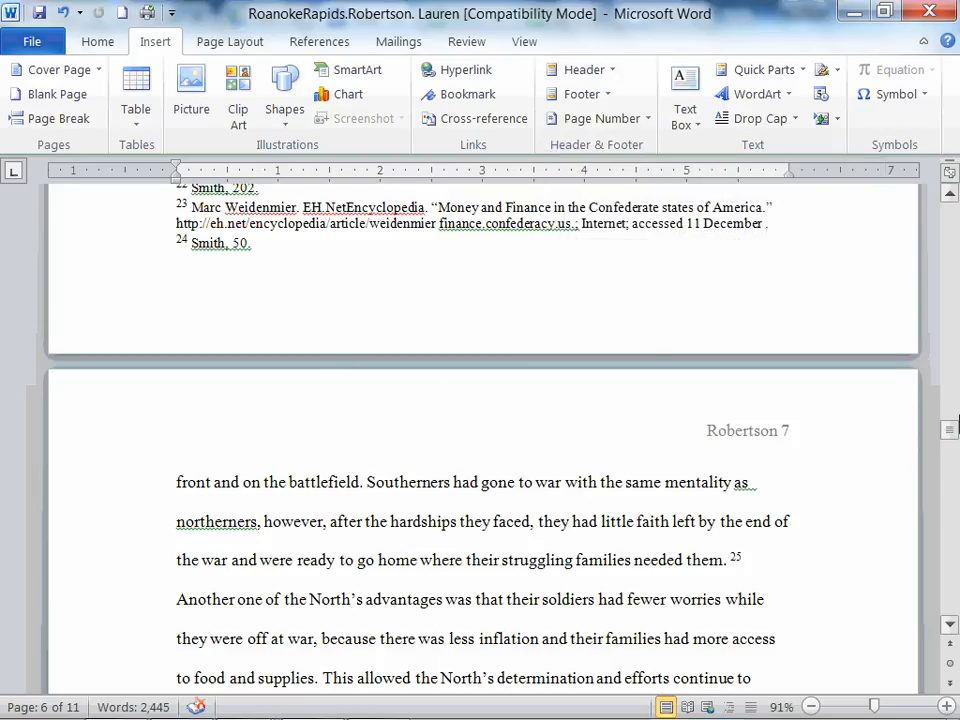
double_click(670, 450)
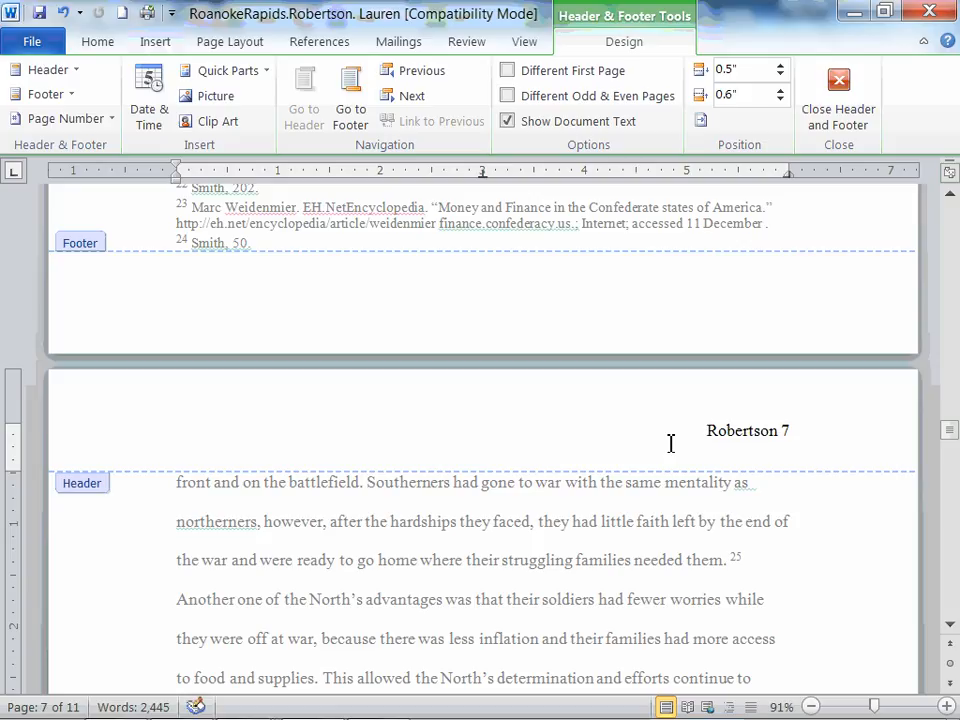
left_click_drag(779, 431, 705, 431)
left_click(758, 459)
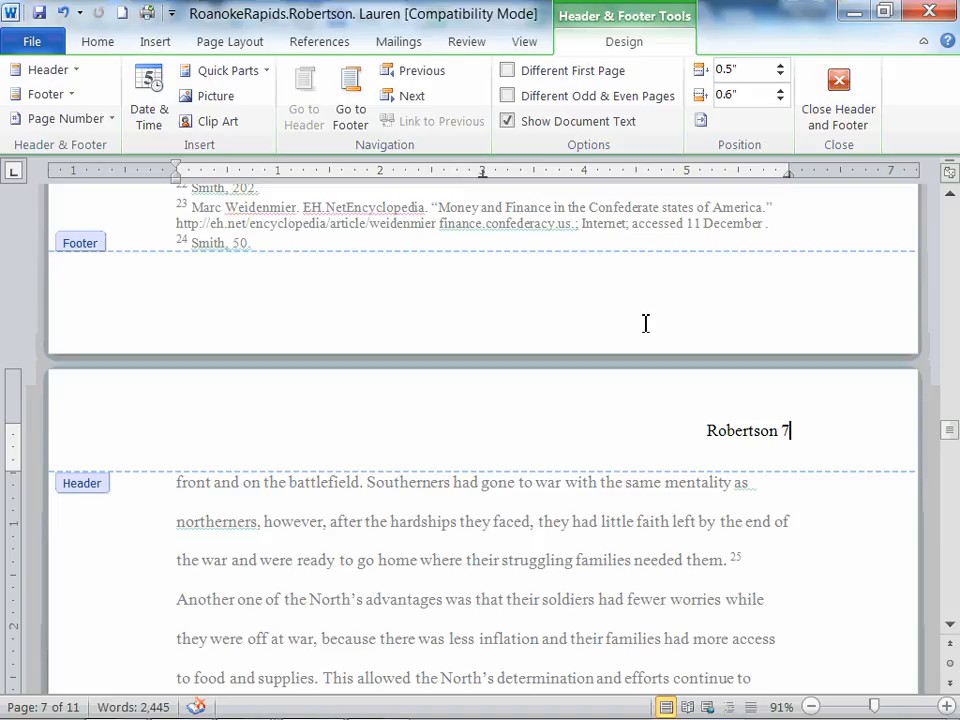
left_click(510, 74)
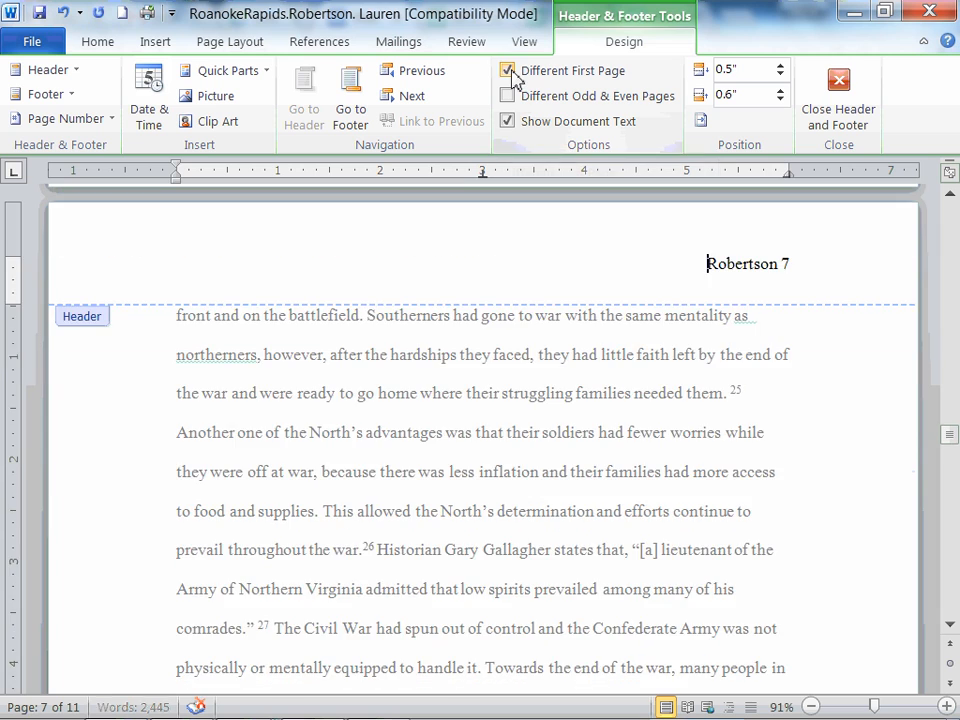
Go to the first page header and toggle the Different First Page option off and on again.
left_click_drag(955, 450, 957, 215)
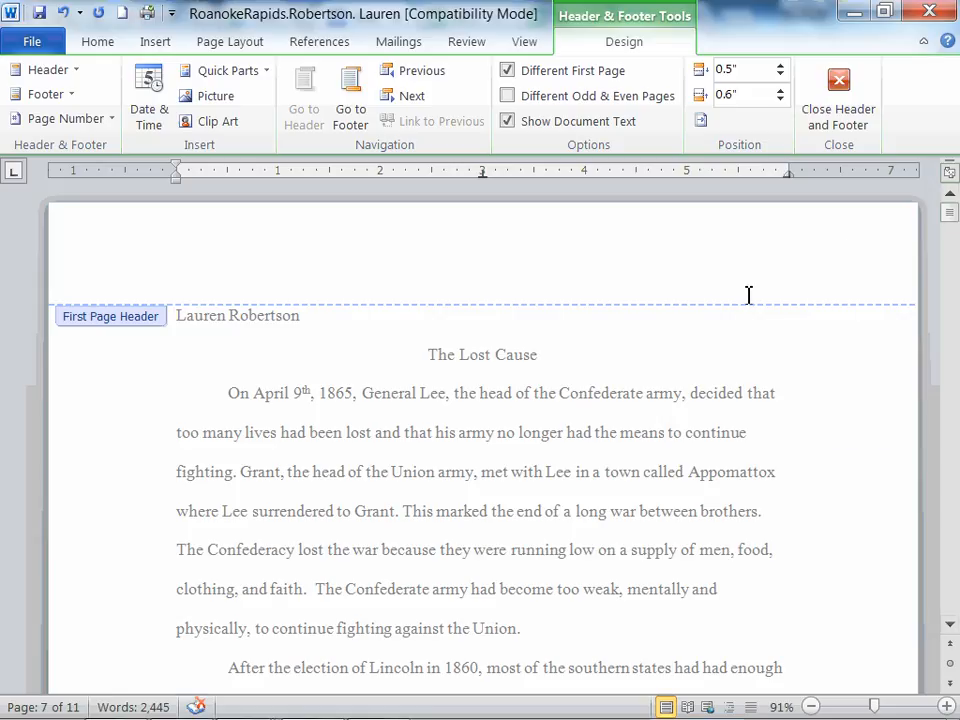
left_click(825, 246)
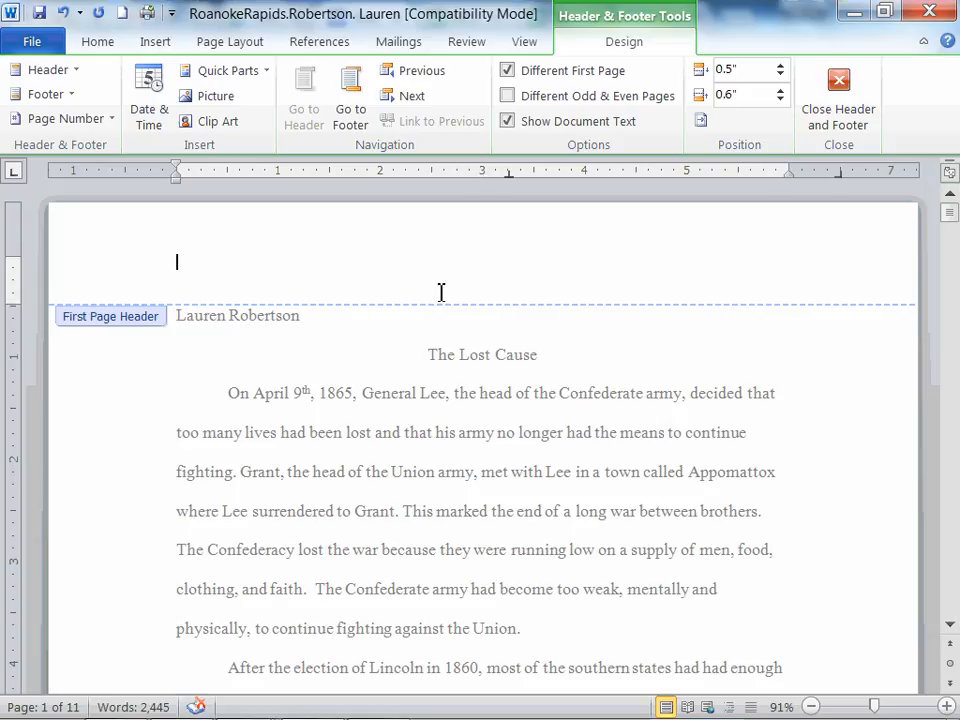
left_click(508, 71)
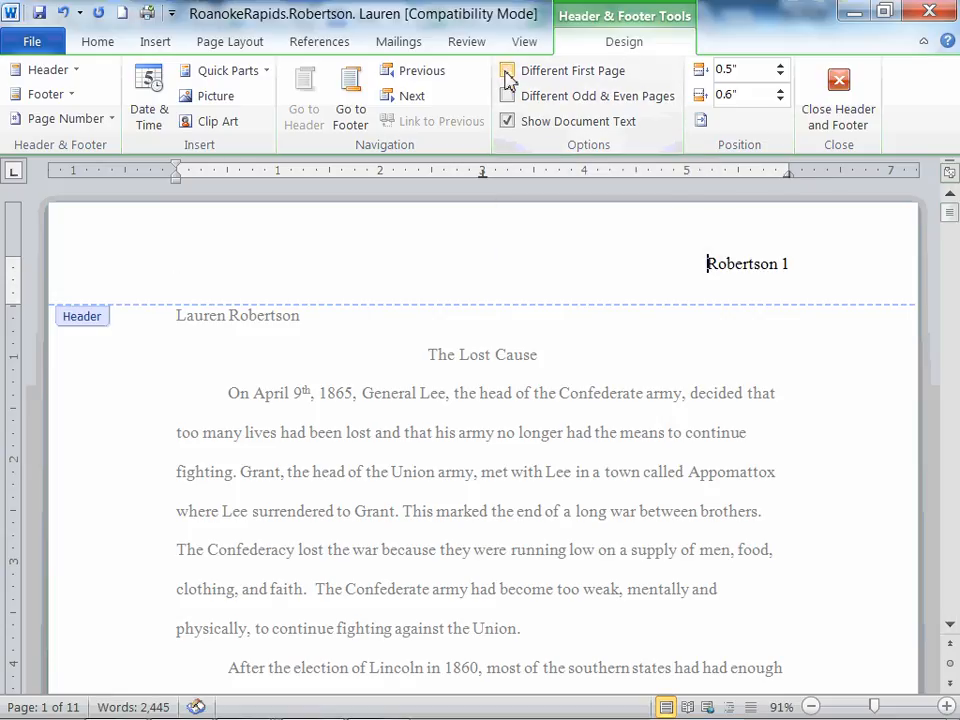
left_click(505, 71)
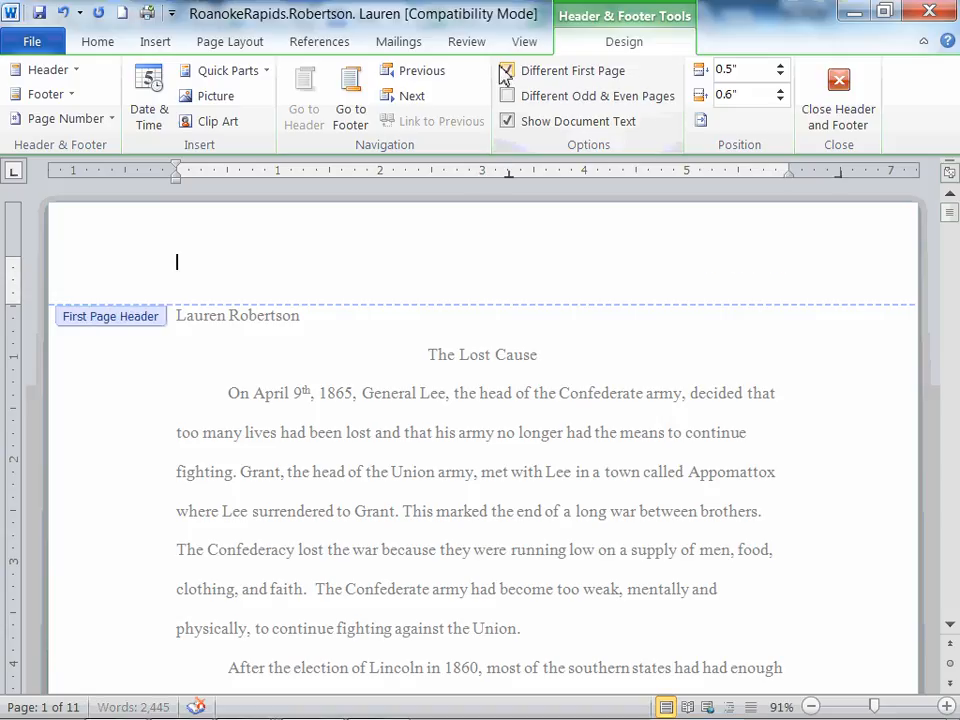
left_click(507, 72)
left_click(508, 72)
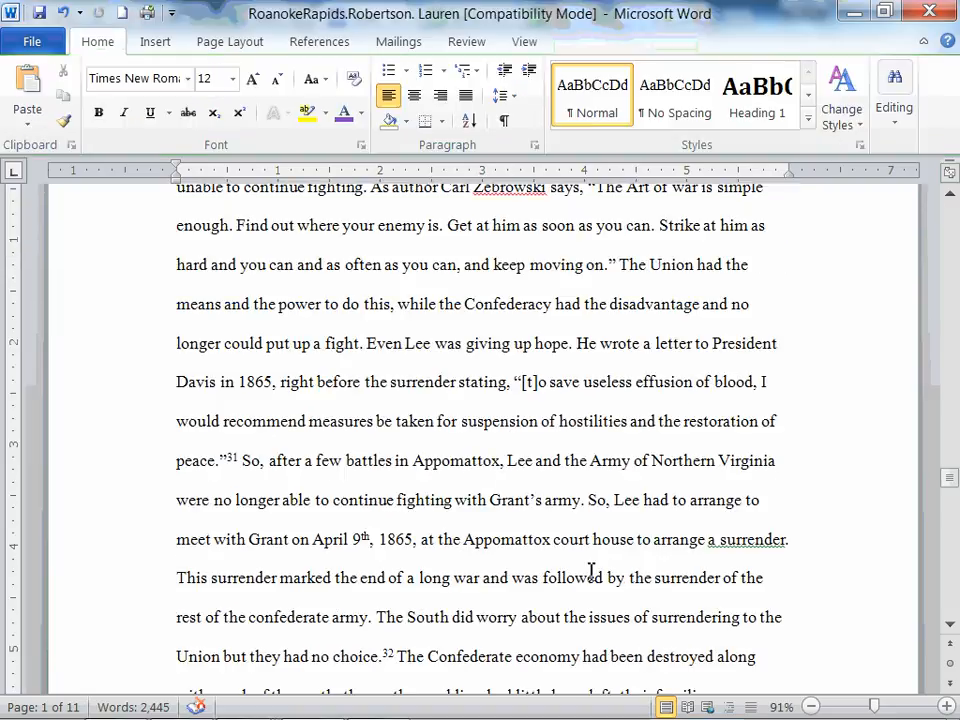
Switch to the Google Docs copy and examine the page 7 header and the page number insert options.
left_click(115, 697)
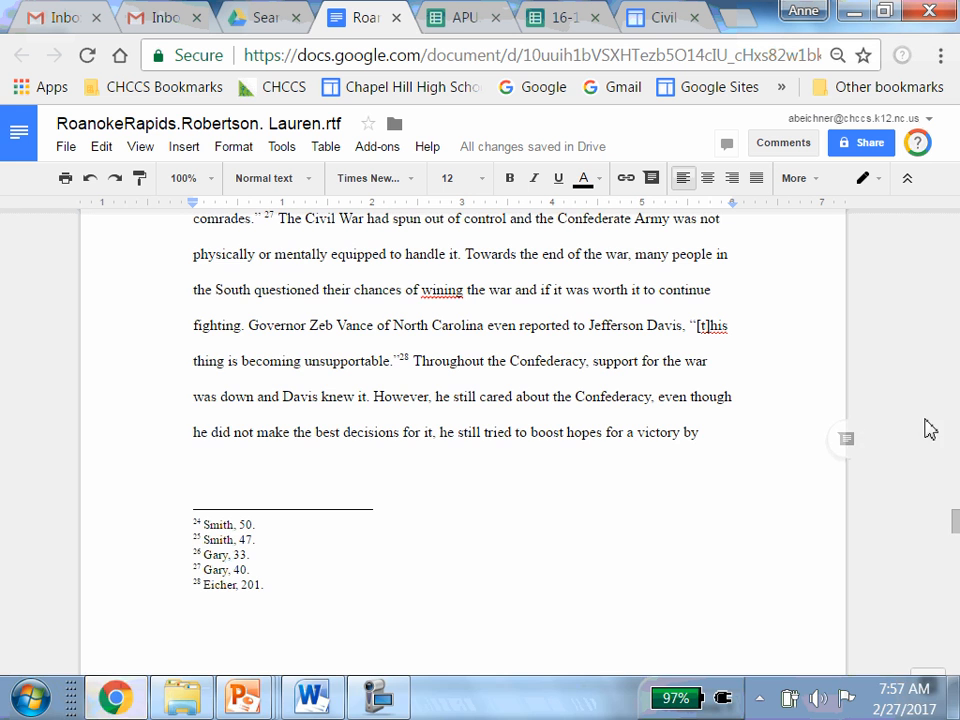
left_click_drag(956, 521, 955, 500)
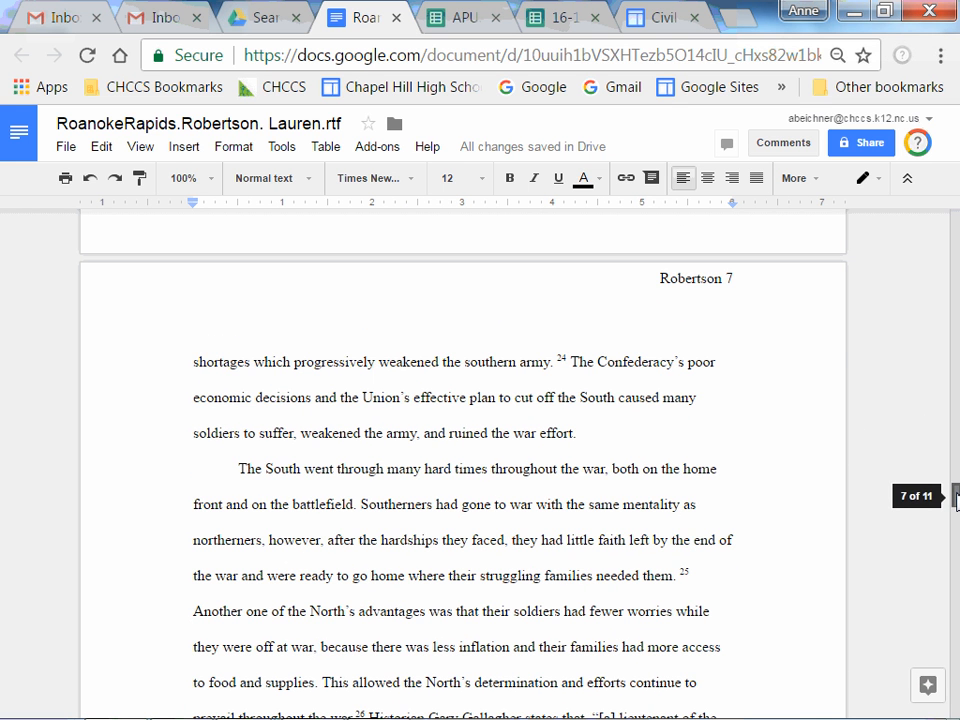
triple_click(636, 285)
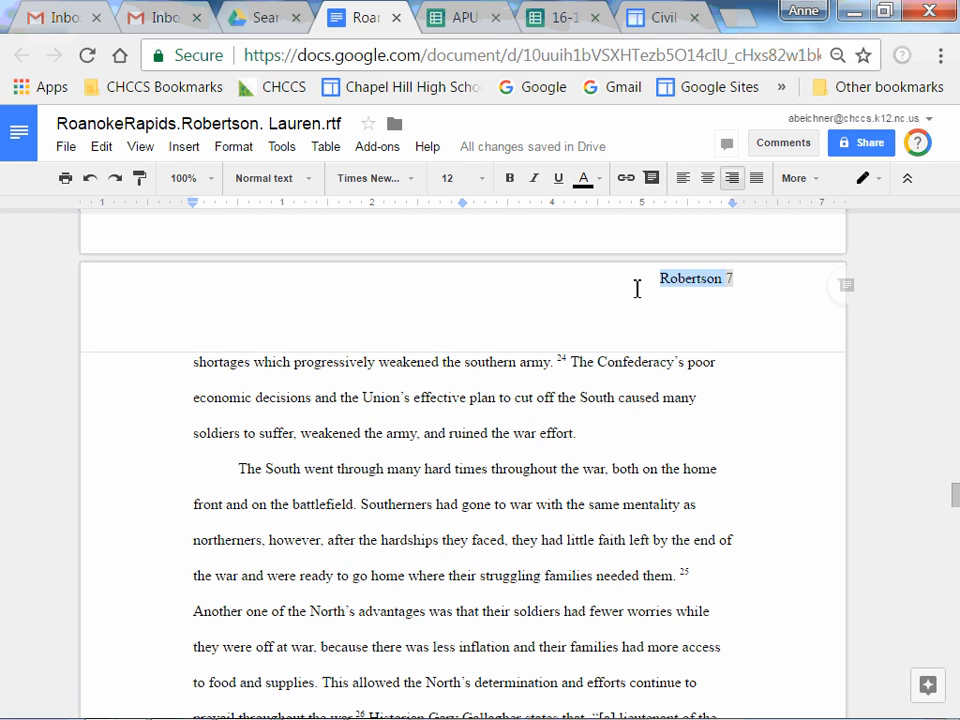
left_click(750, 329)
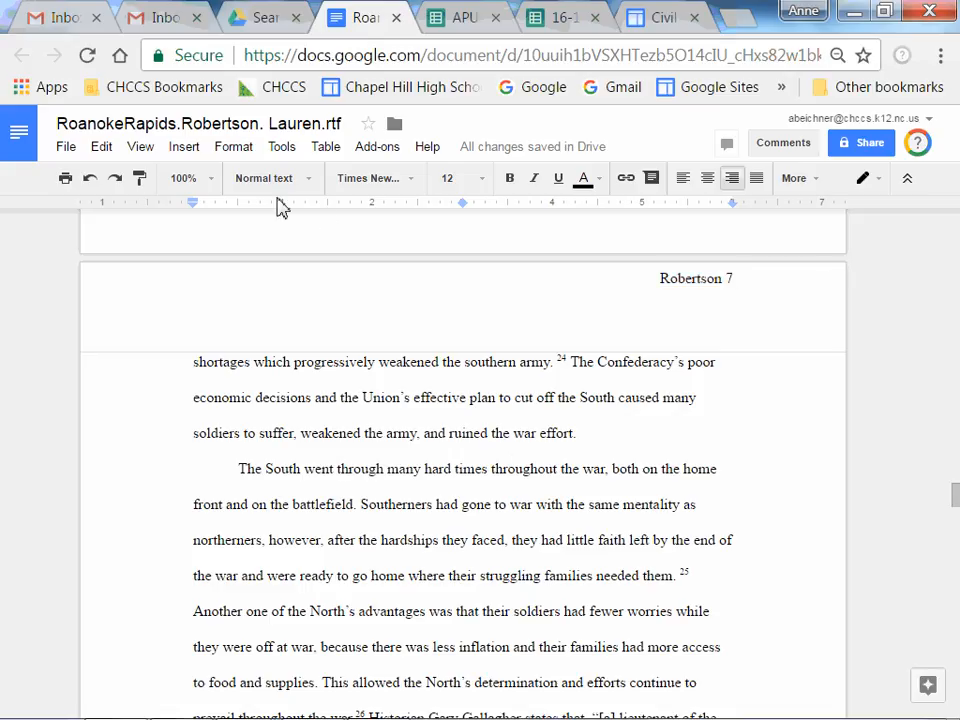
left_click(184, 150)
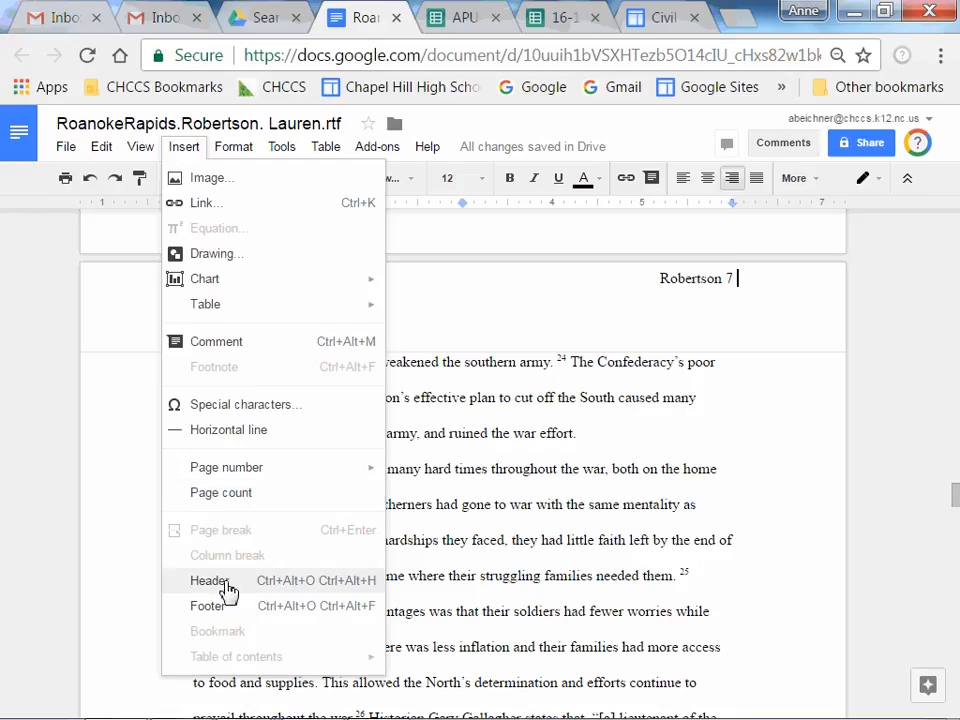
mouse_move(256, 470)
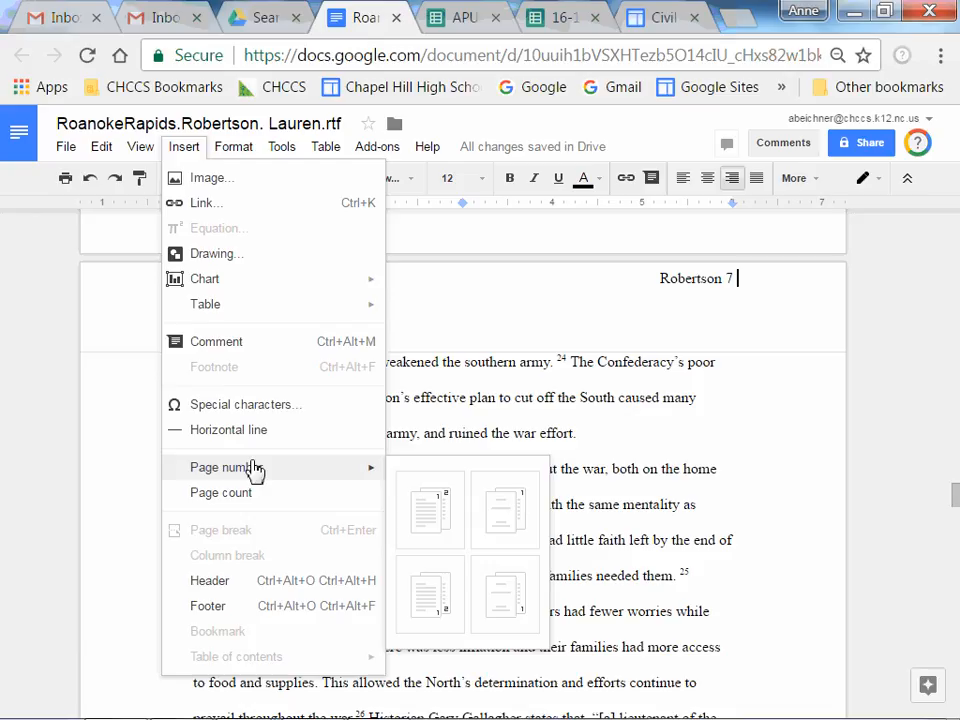
left_click(746, 467)
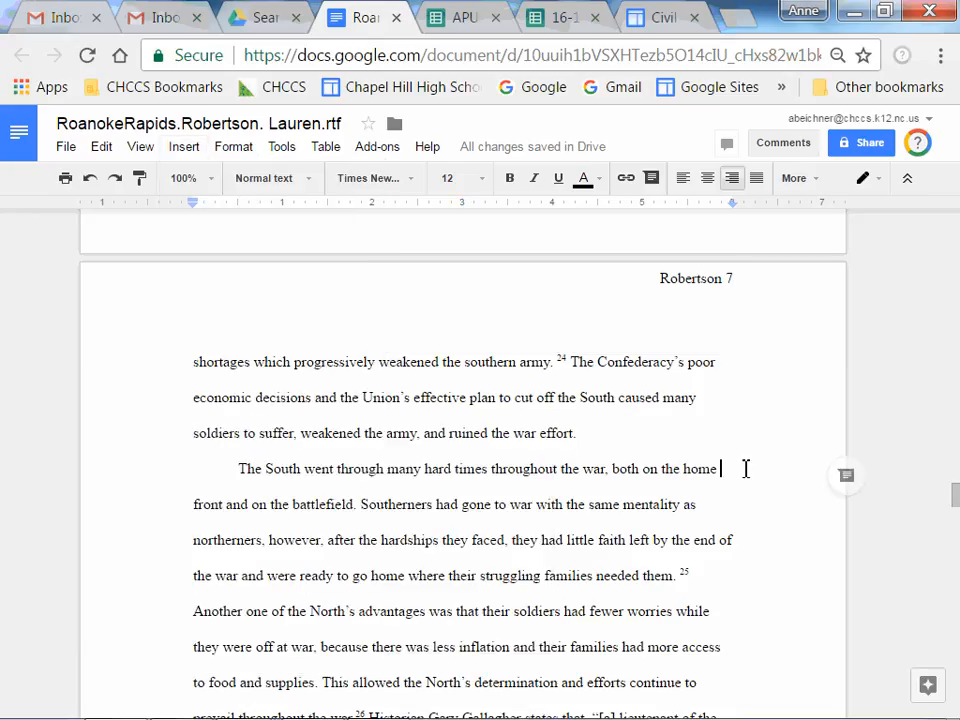
Add an empty line before 'Robertson 7' in the Google Docs page 7 header.
left_click(660, 281)
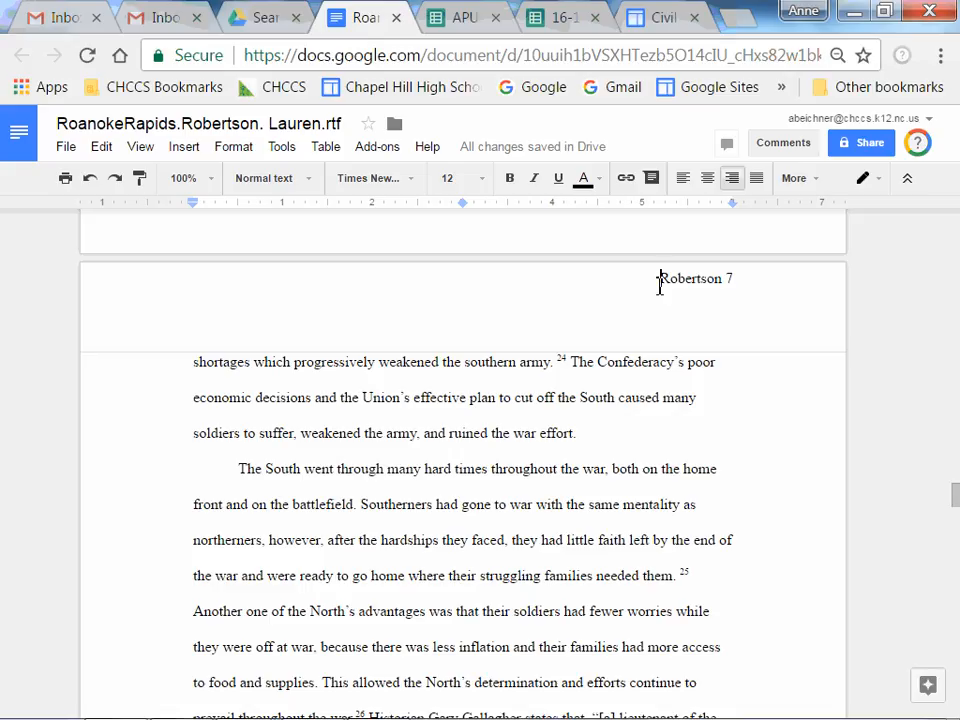
key("Return")
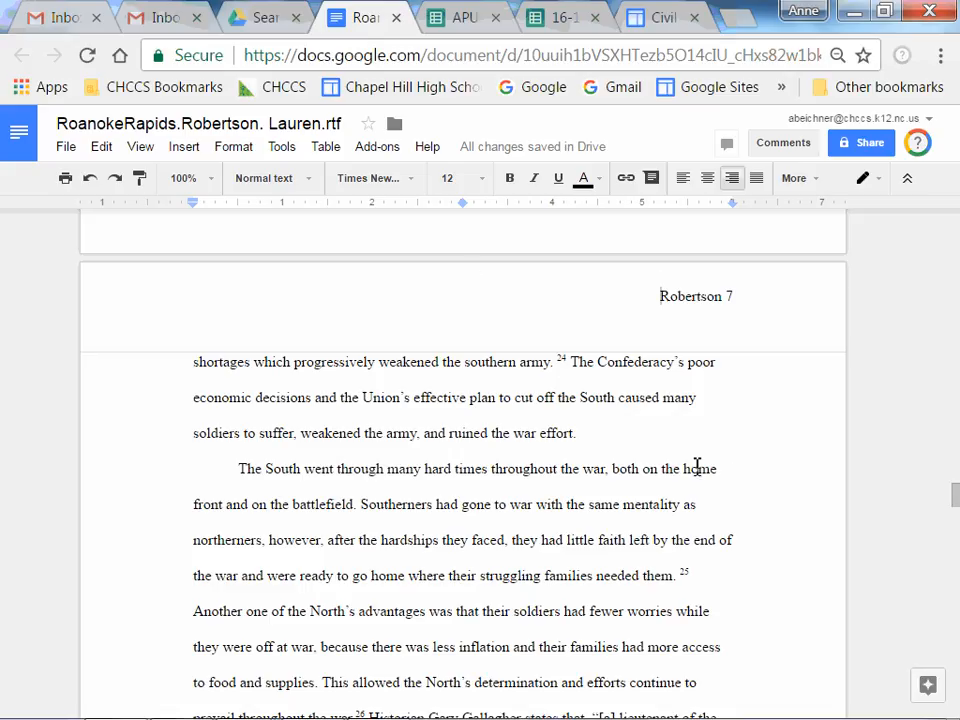
left_click(688, 434)
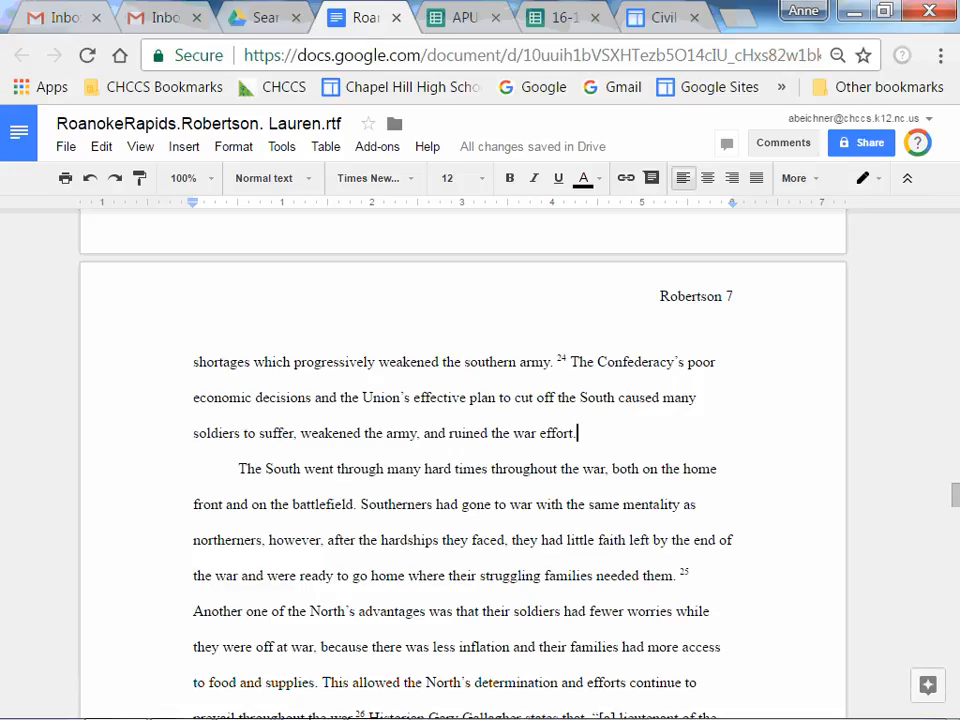
Switch back to the Word document and move to the top of page 8.
left_click(310, 700)
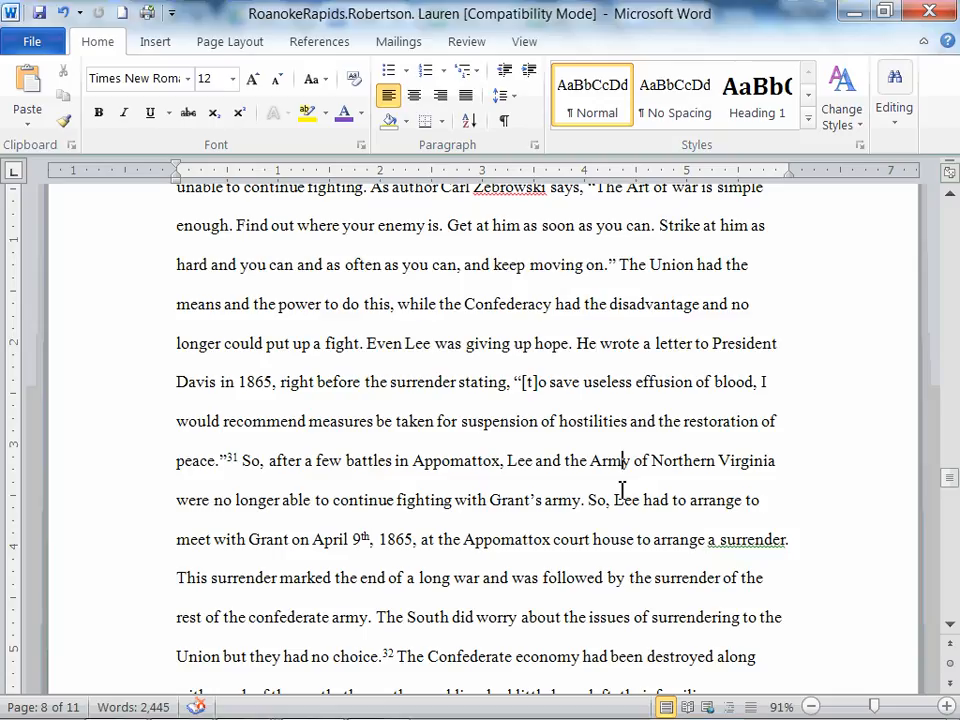
key("Up")
key("Up")
key("Up")
key("Up")
key("Up")
key("Up")
key("Up")
key("Up")
key("Up")
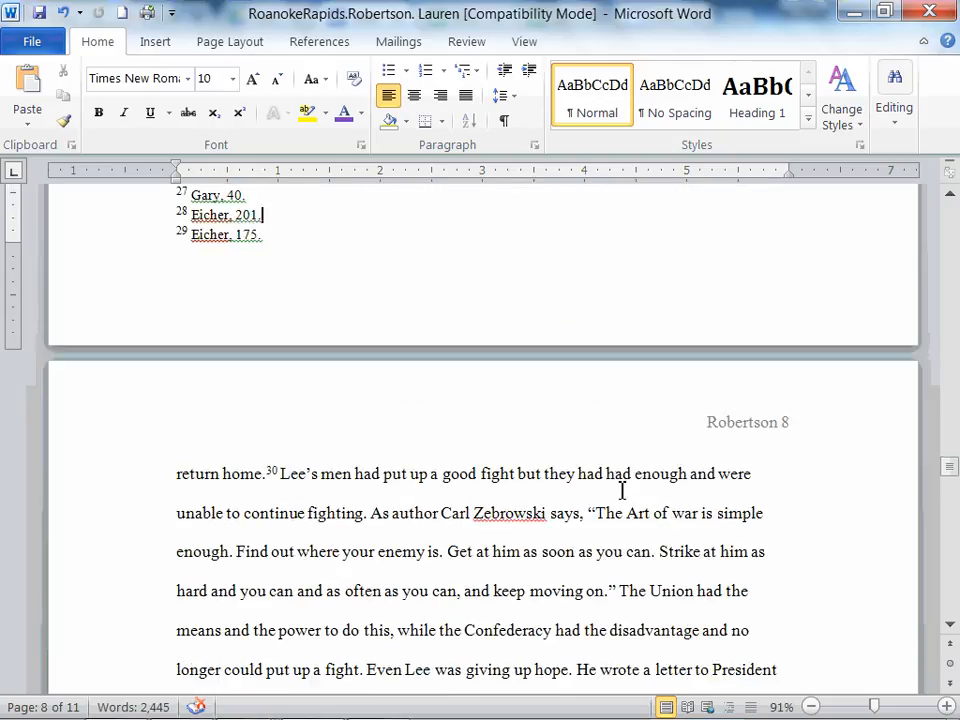
key("Down")
key("Down")
key("Down")
key("Down")
key("Down")
key("Down")
key("Down")
key("Down")
key("Down")
key("Down")
key("Down")
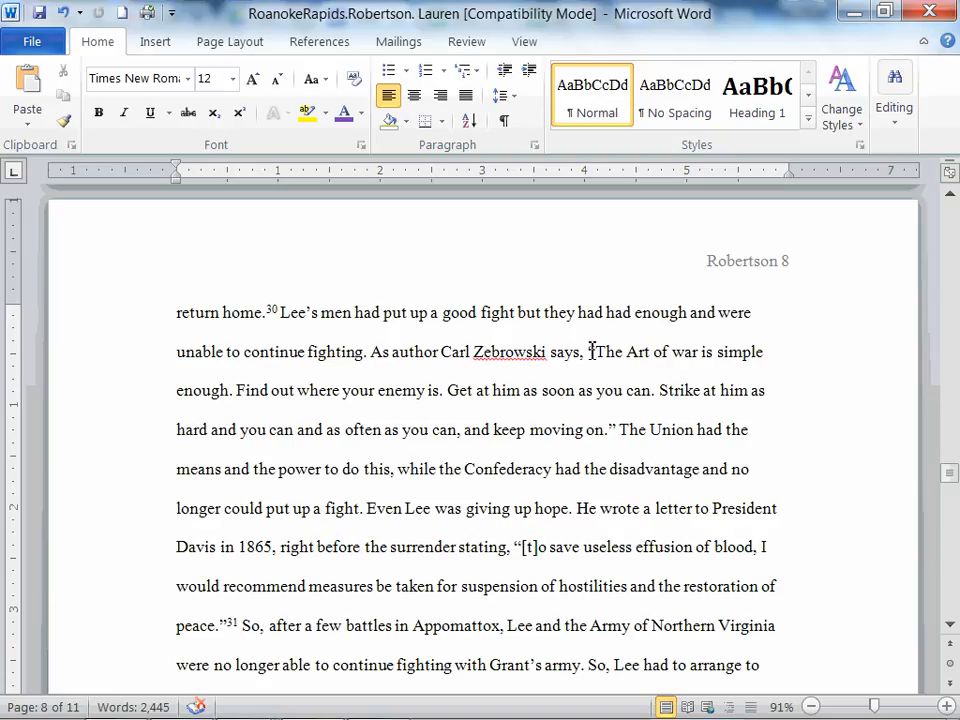
Put the Zebrowski quotation on its own paragraph by breaking the text before and after it.
left_click_drag(590, 351, 614, 423)
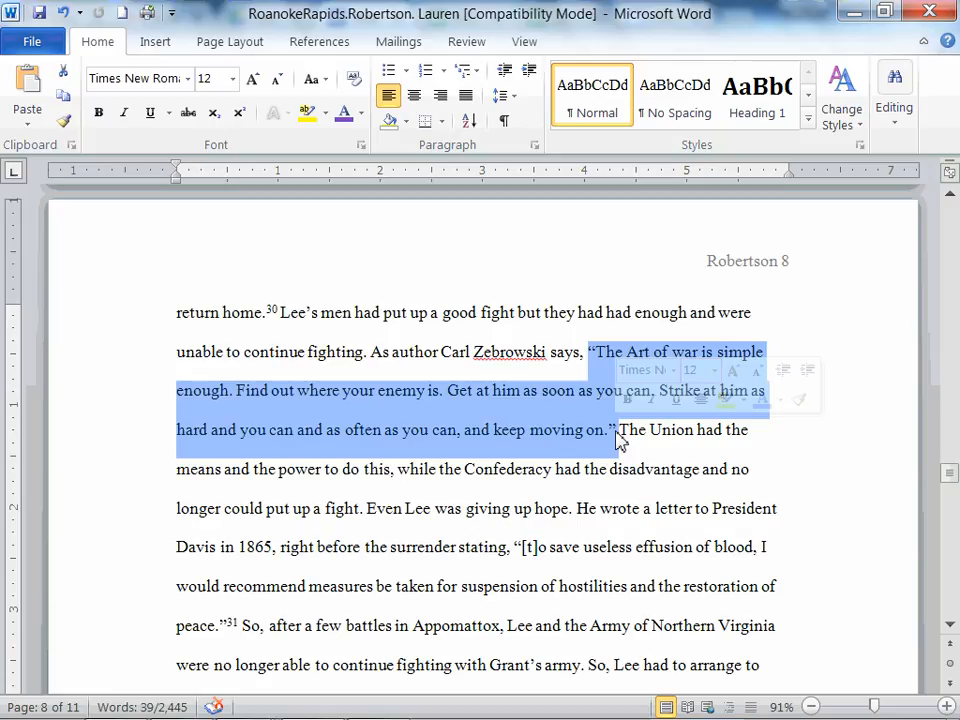
left_click(619, 430)
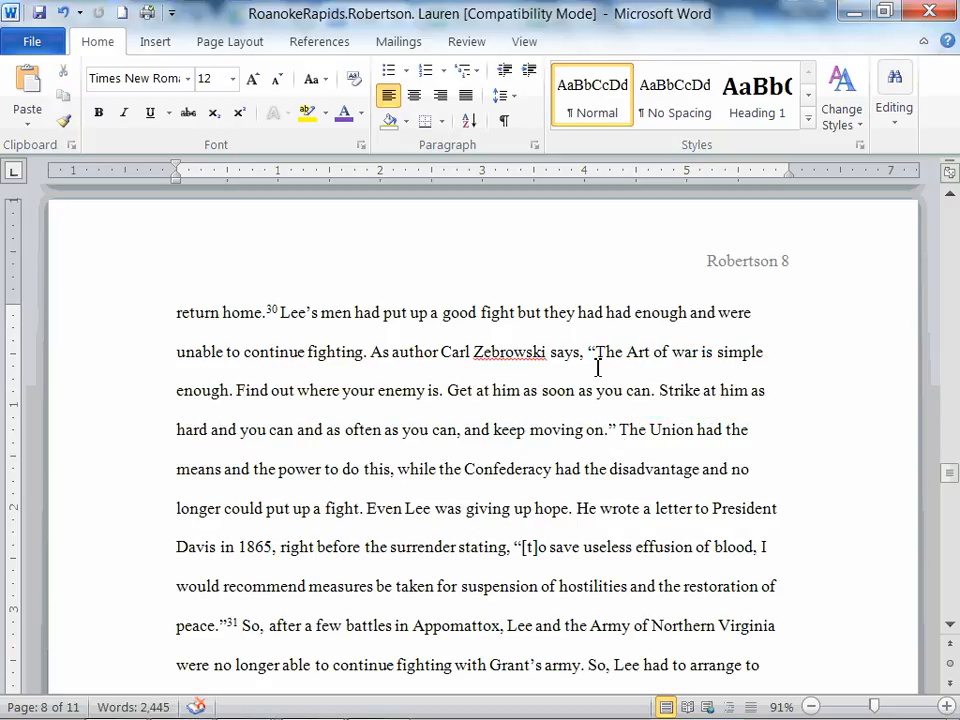
left_click_drag(589, 352, 829, 468)
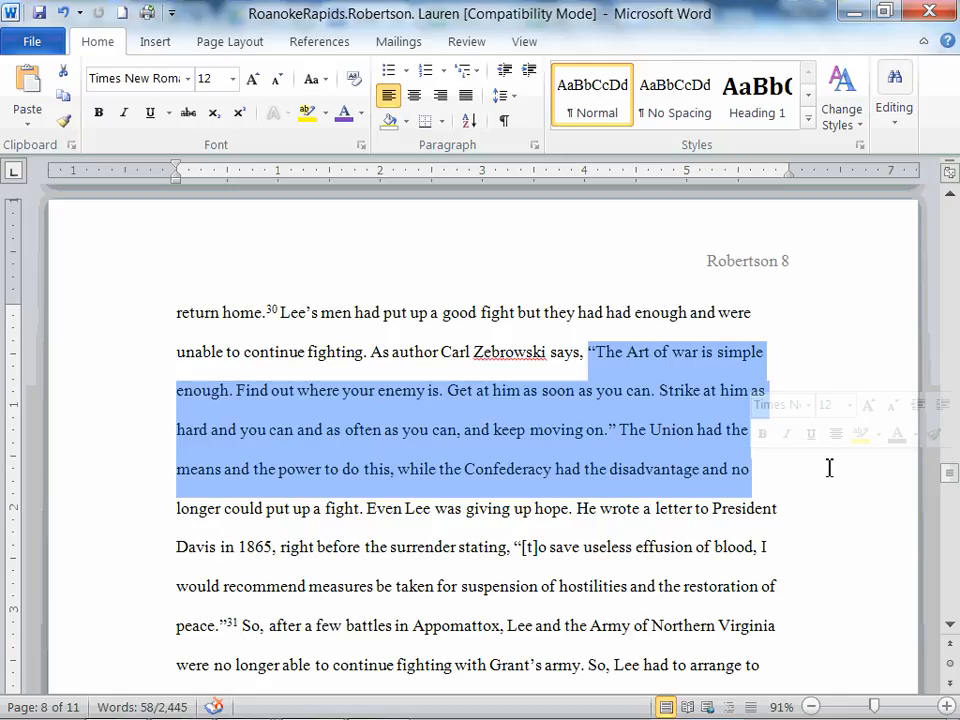
left_click(829, 468)
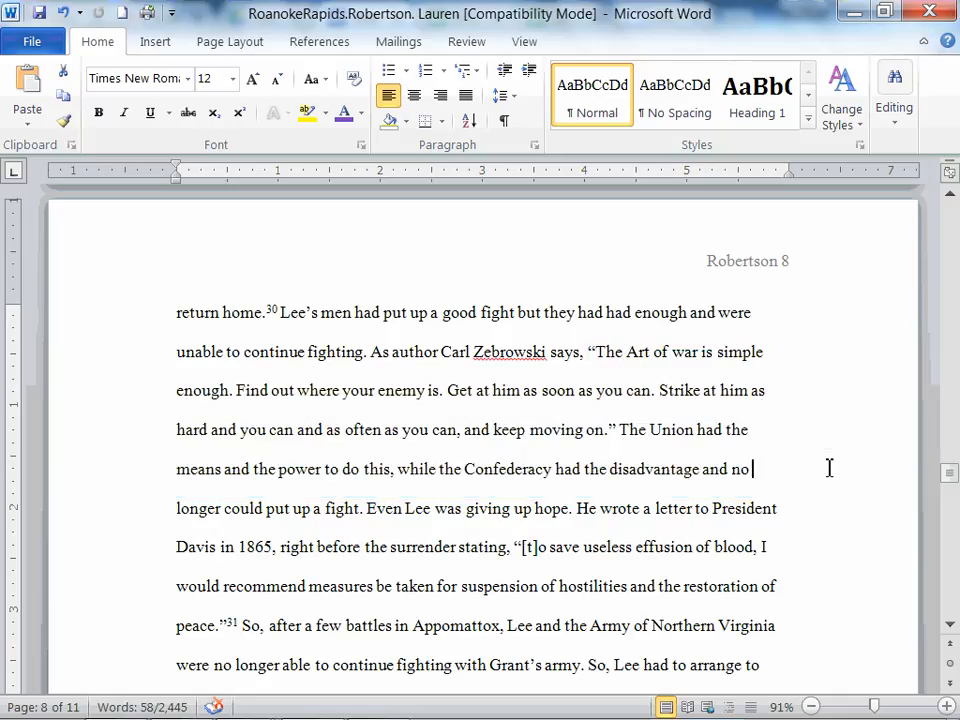
left_click_drag(590, 353, 615, 429)
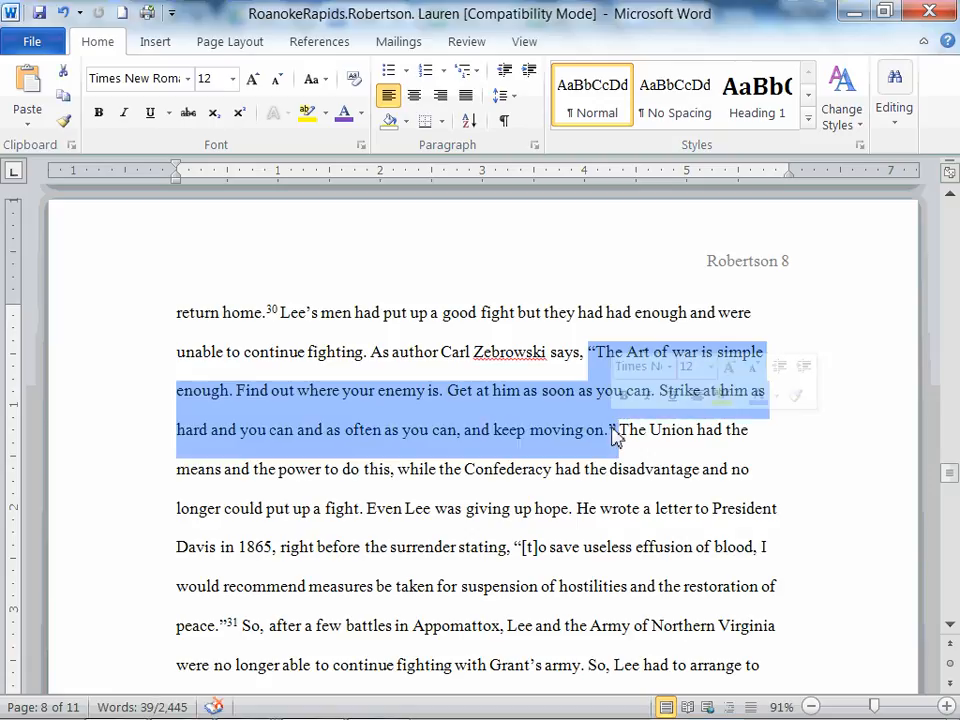
left_click(590, 352)
key("Return")
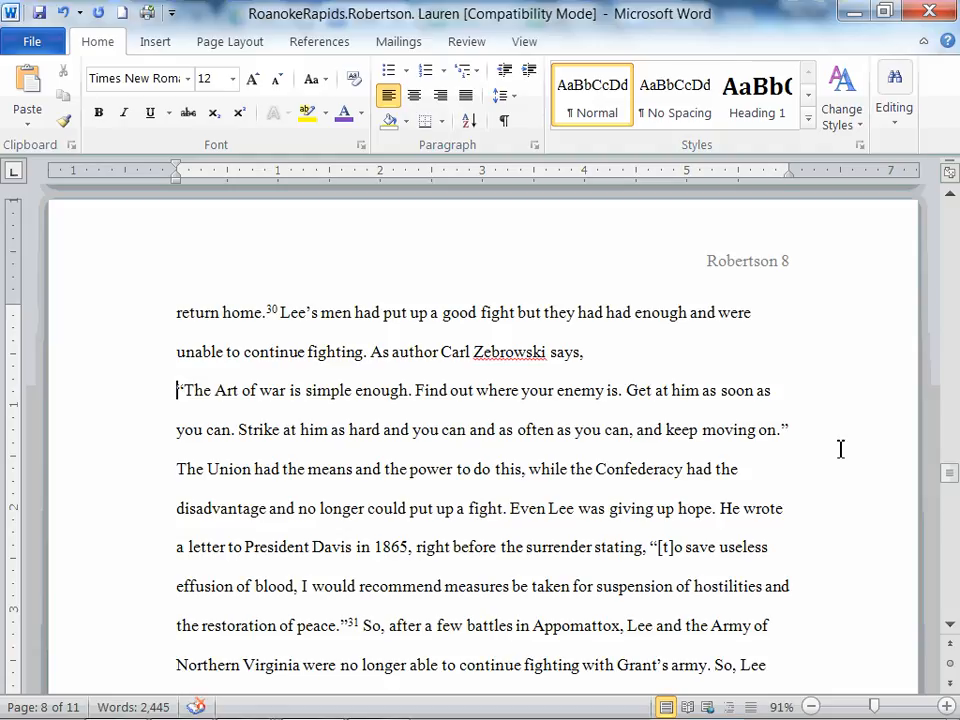
left_click(797, 430)
key("Return")
Remove the opening and closing quotation marks from the Zebrowski quotation.
left_click_drag(146, 390, 150, 433)
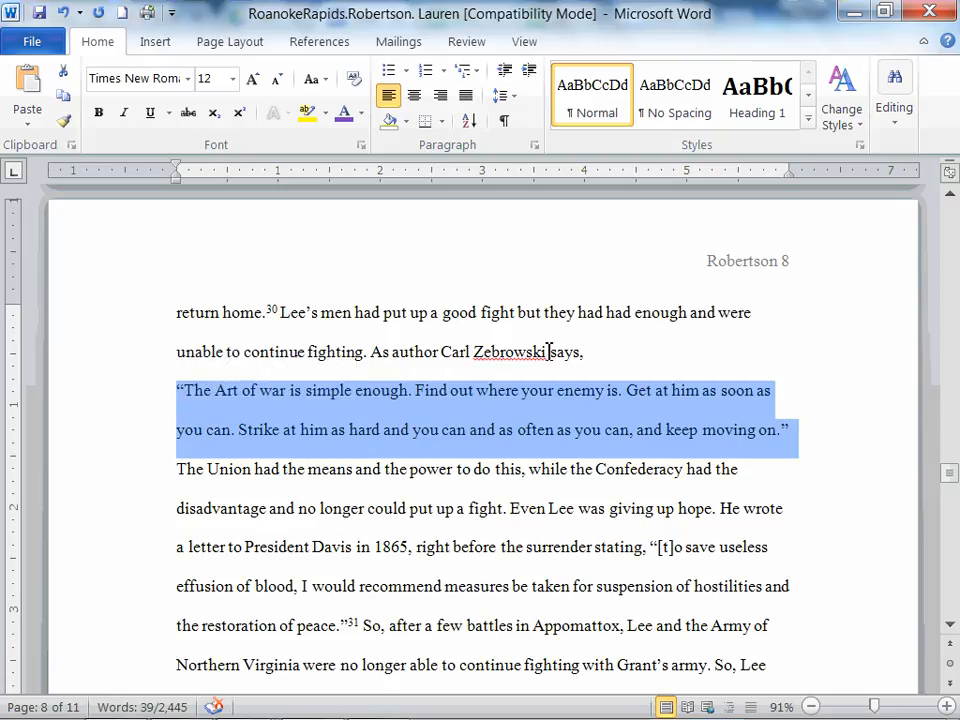
left_click(186, 390)
key("BackSpace")
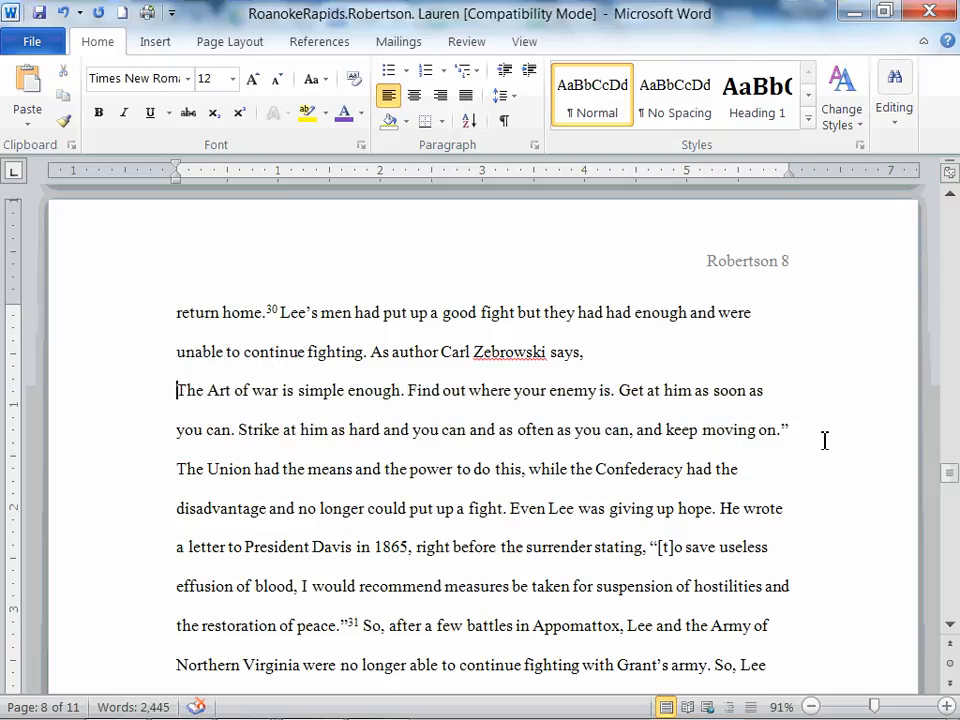
left_click(792, 429)
key("BackSpace")
Break the paragraph after 'He wrote' so the Zebrowski quotation passage separates from 'a letter to President Davis'.
left_click(161, 395)
left_click_drag(158, 427, 160, 516)
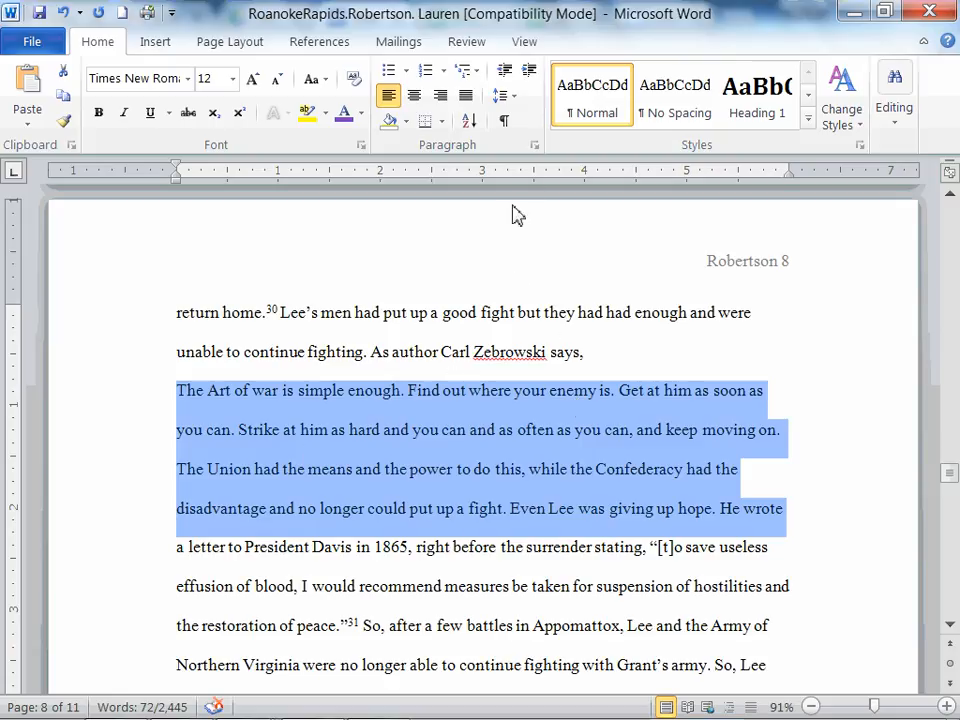
left_click(503, 95)
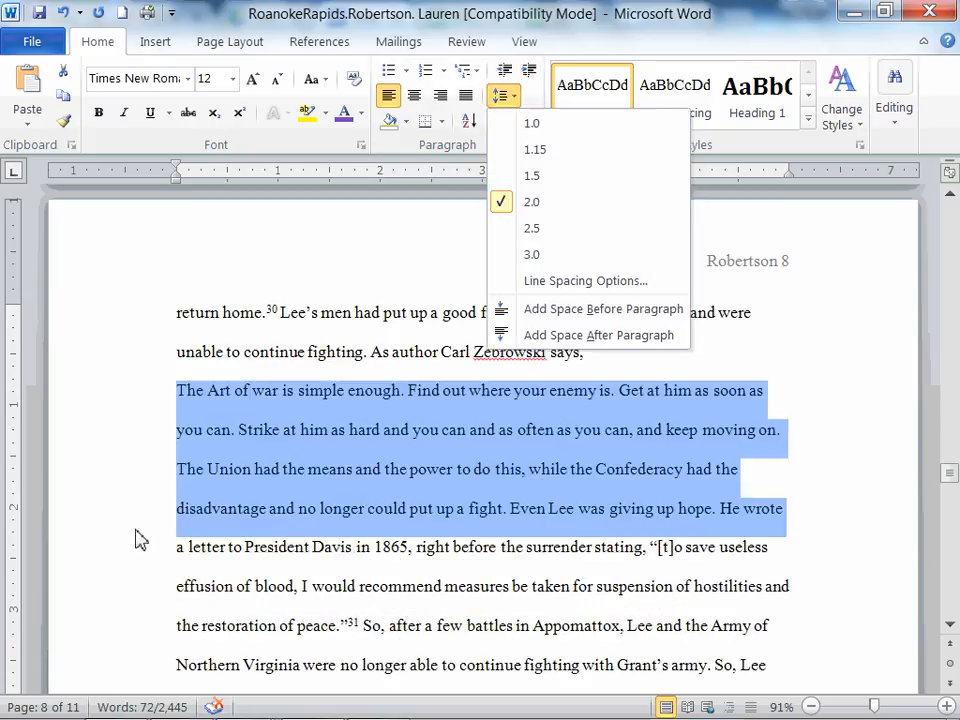
left_click(176, 549)
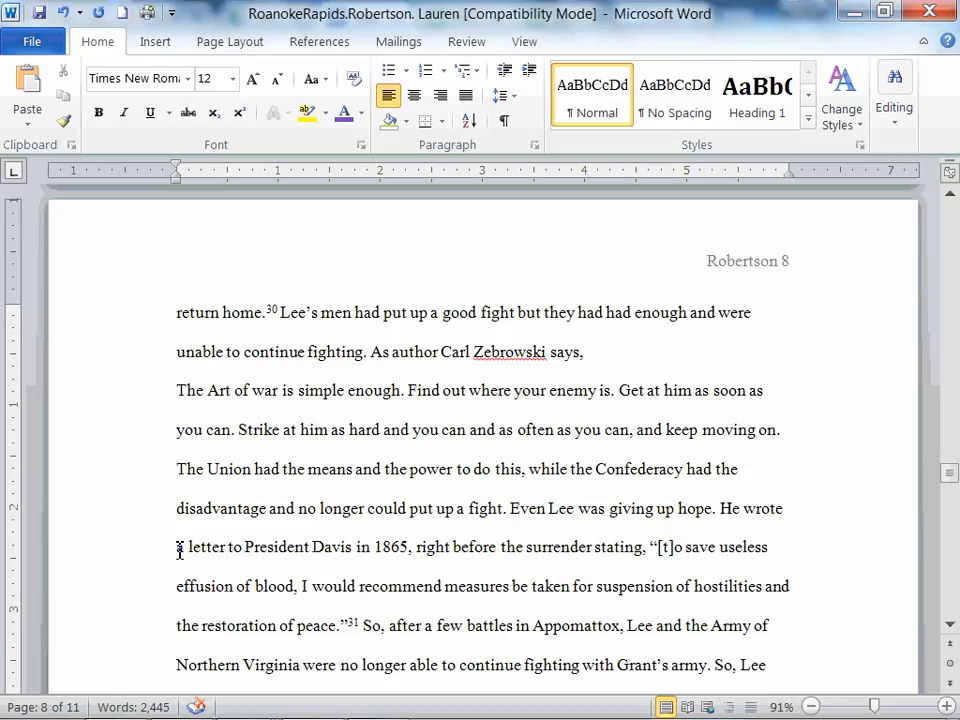
key("Return")
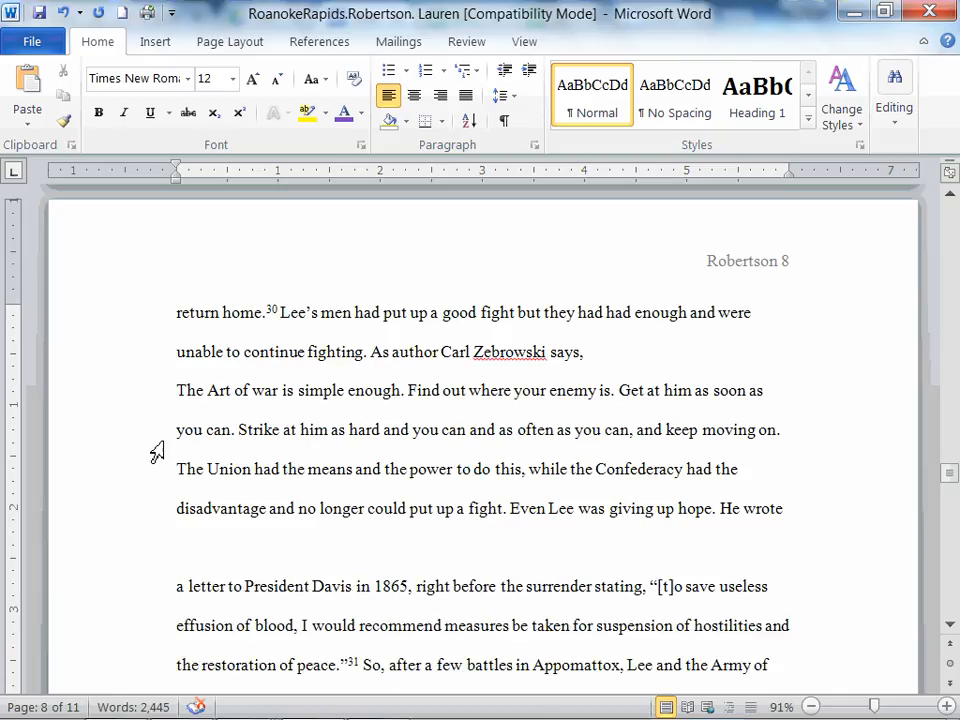
Set the line spacing of the quotation passage to 1.0.
left_click_drag(160, 390, 162, 518)
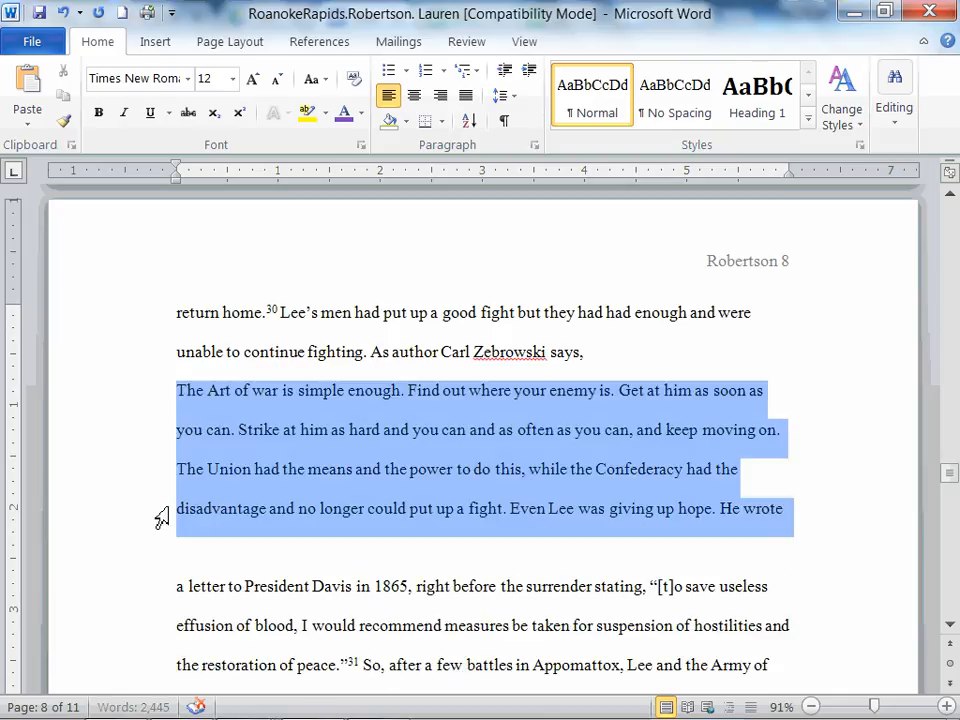
left_click(505, 95)
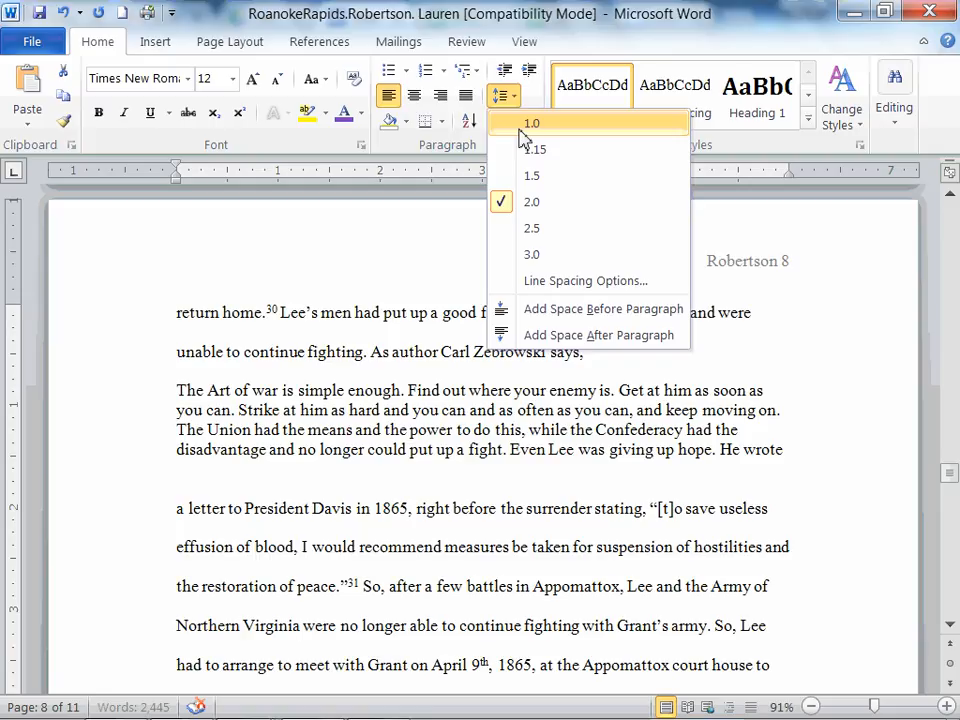
left_click(521, 128)
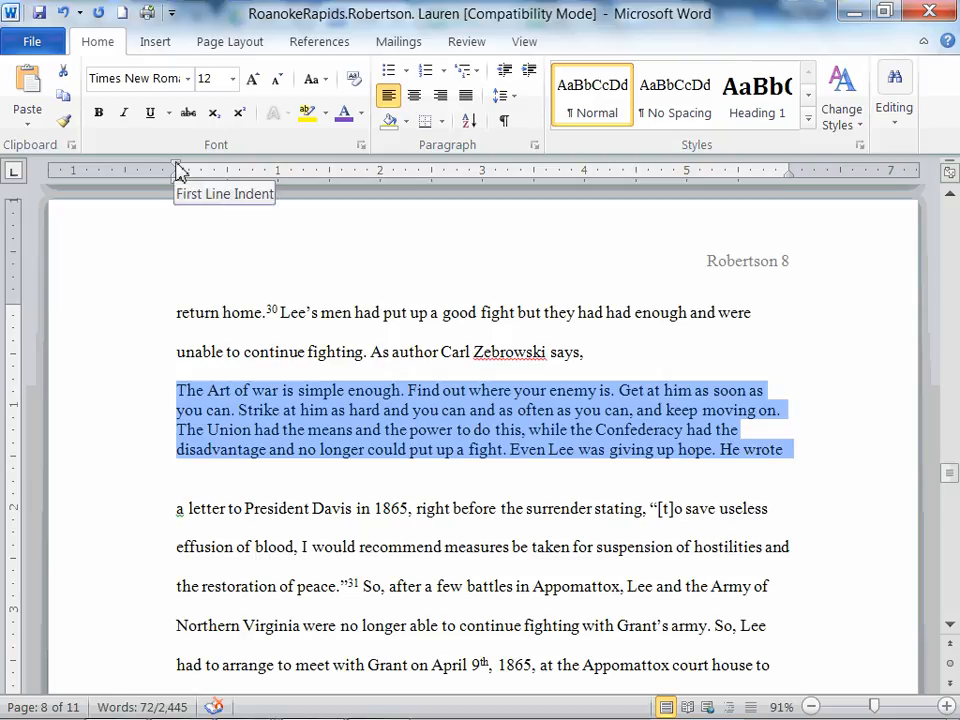
Indent the quotation passage about 0.5 inch from both the left and right margins.
left_click_drag(177, 170, 228, 172)
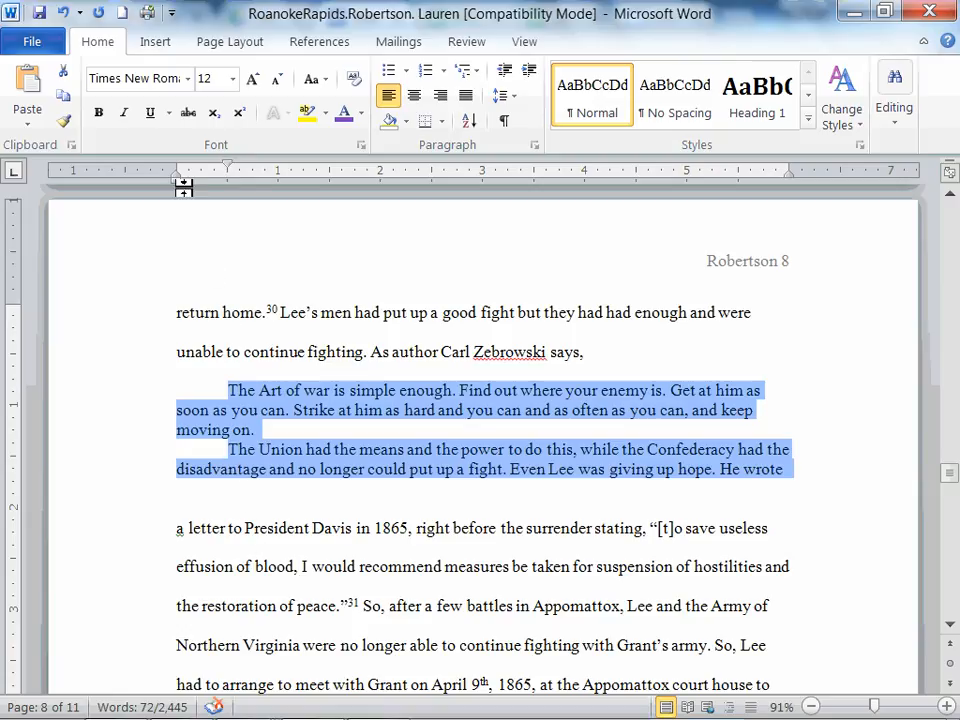
left_click_drag(178, 183, 228, 190)
left_click_drag(228, 190, 229, 189)
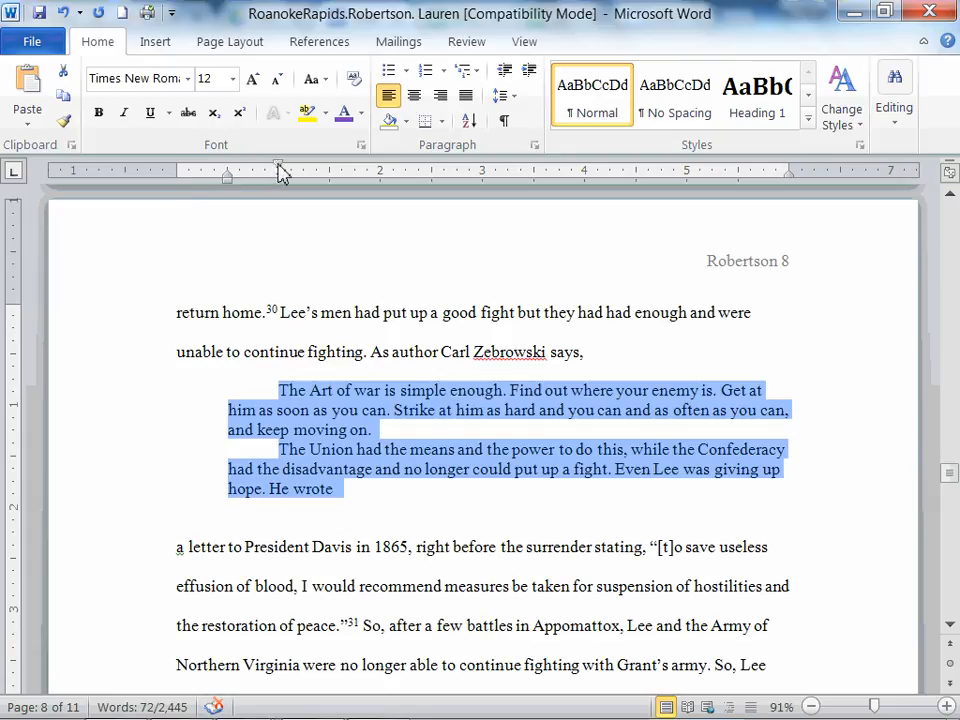
left_click_drag(281, 173, 229, 172)
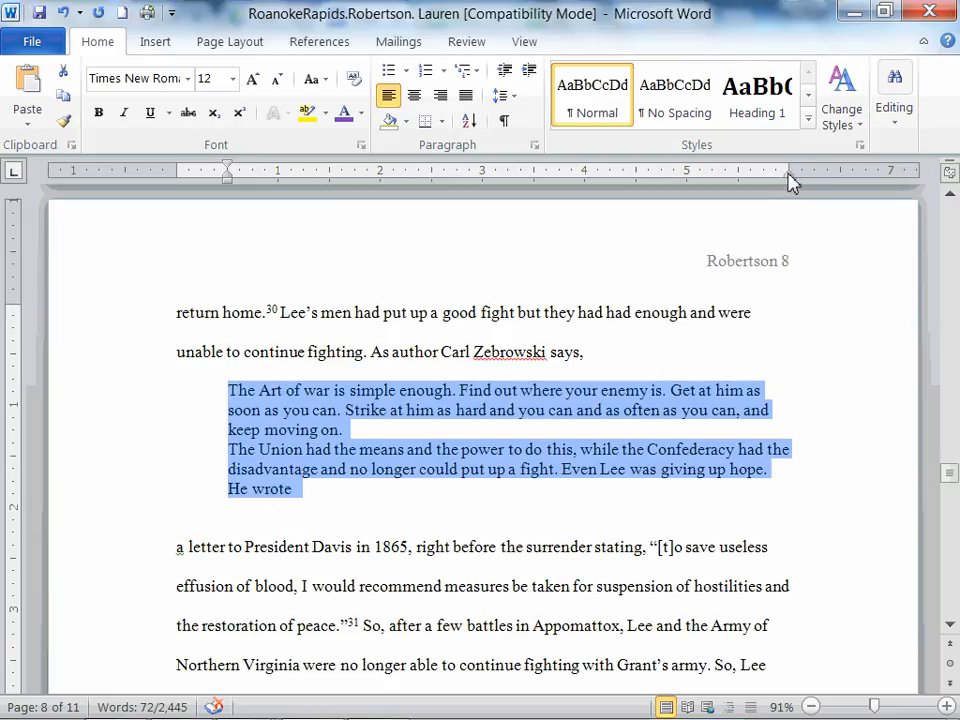
left_click_drag(789, 180, 738, 181)
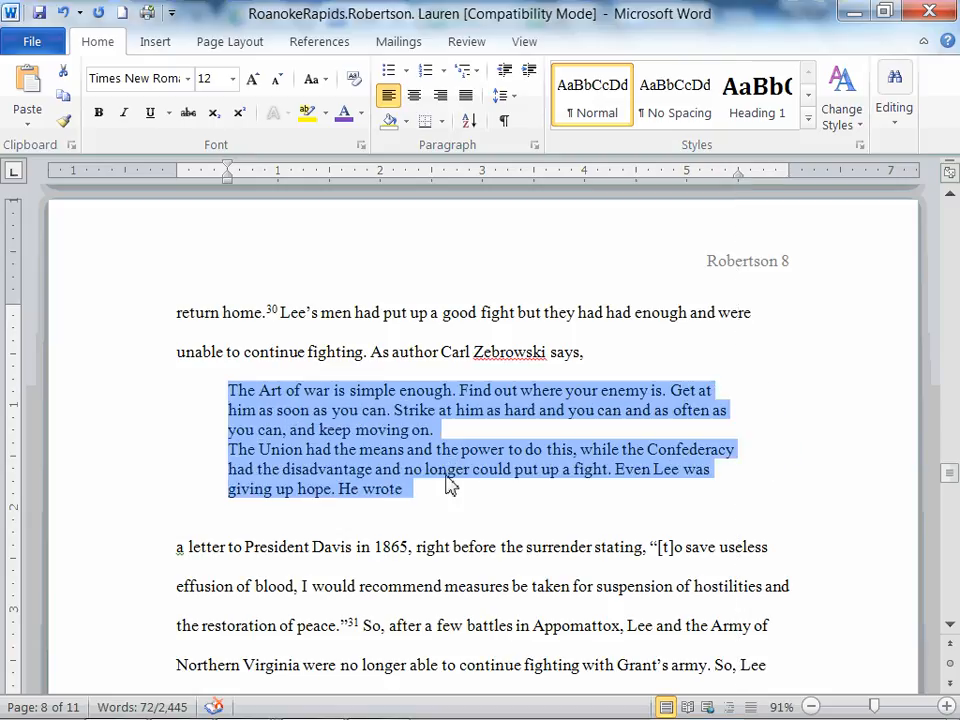
Delete the empty paragraph after the indented quotation and insert a new paragraph break there.
left_click(454, 505)
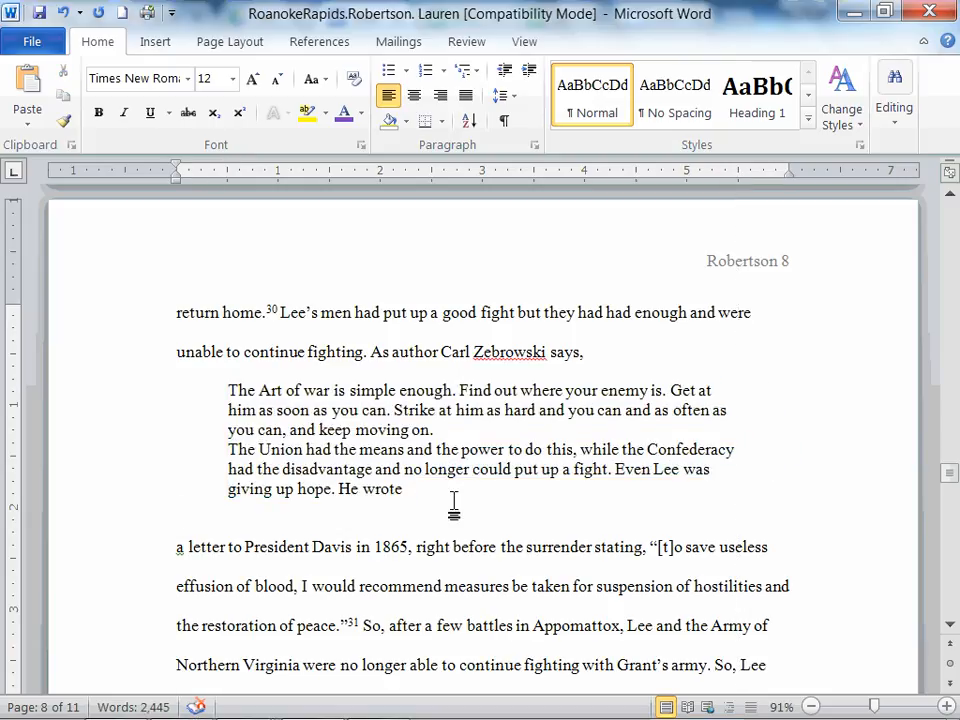
key("BackSpace")
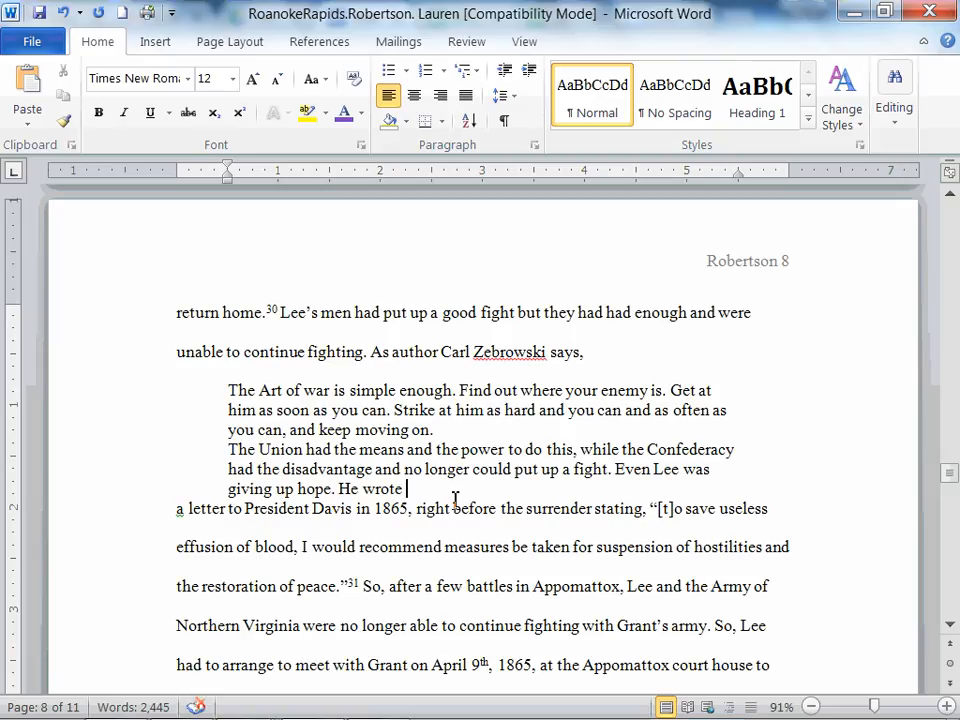
key("Return")
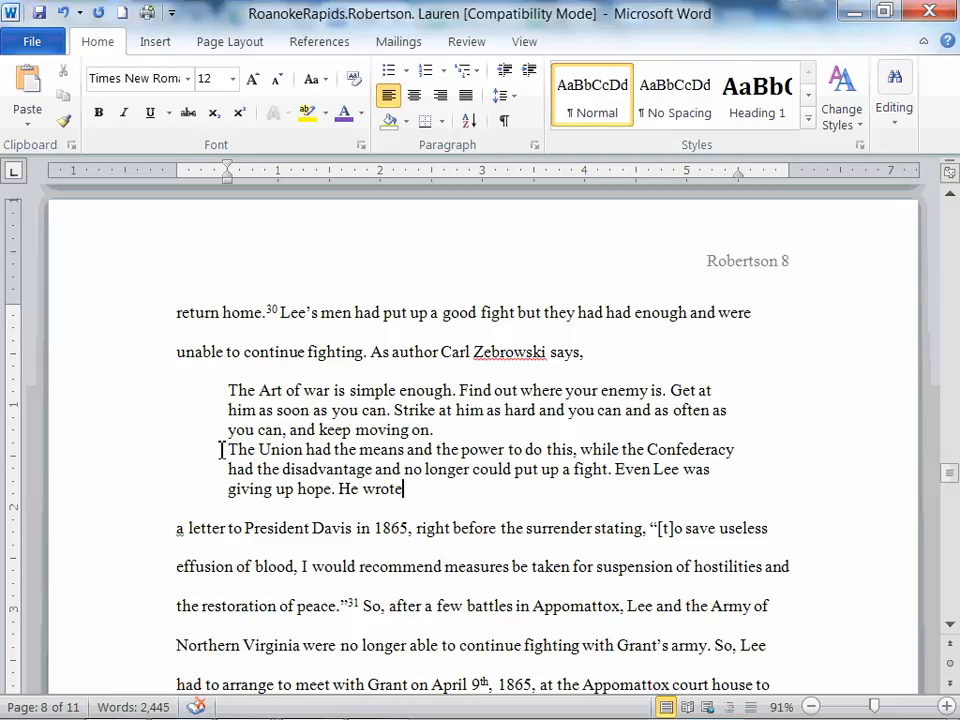
Undo all the block quotation edits made to the Zebrowski passage in Word.
key("ctrl+z")
key("ctrl+z")
key("ctrl+z")
key("ctrl+z")
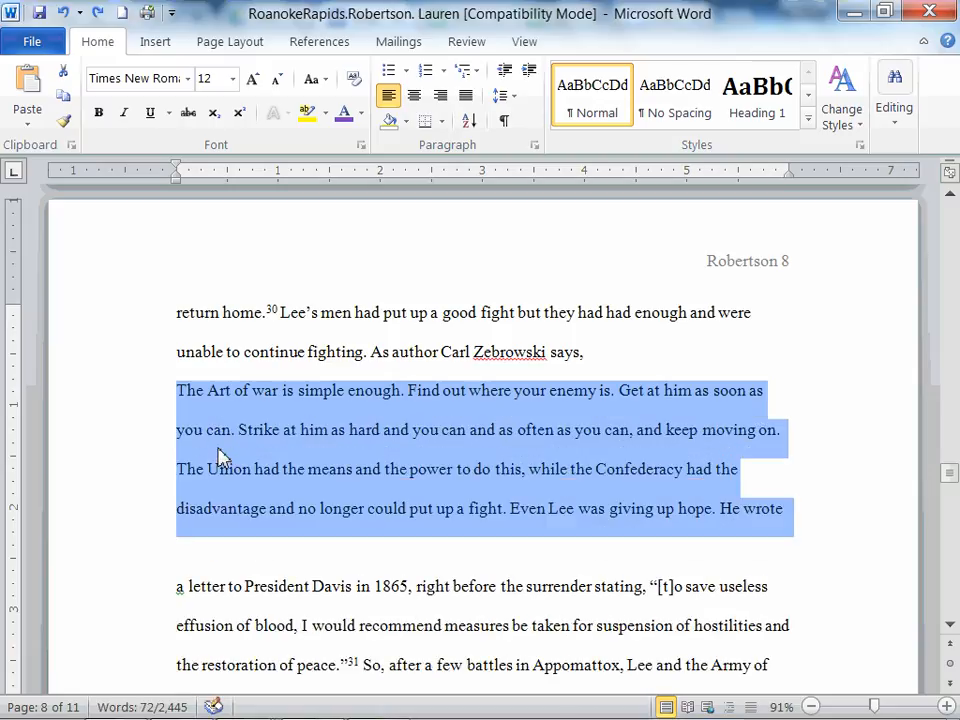
key("ctrl+z")
key("ctrl+z")
key("ctrl+z")
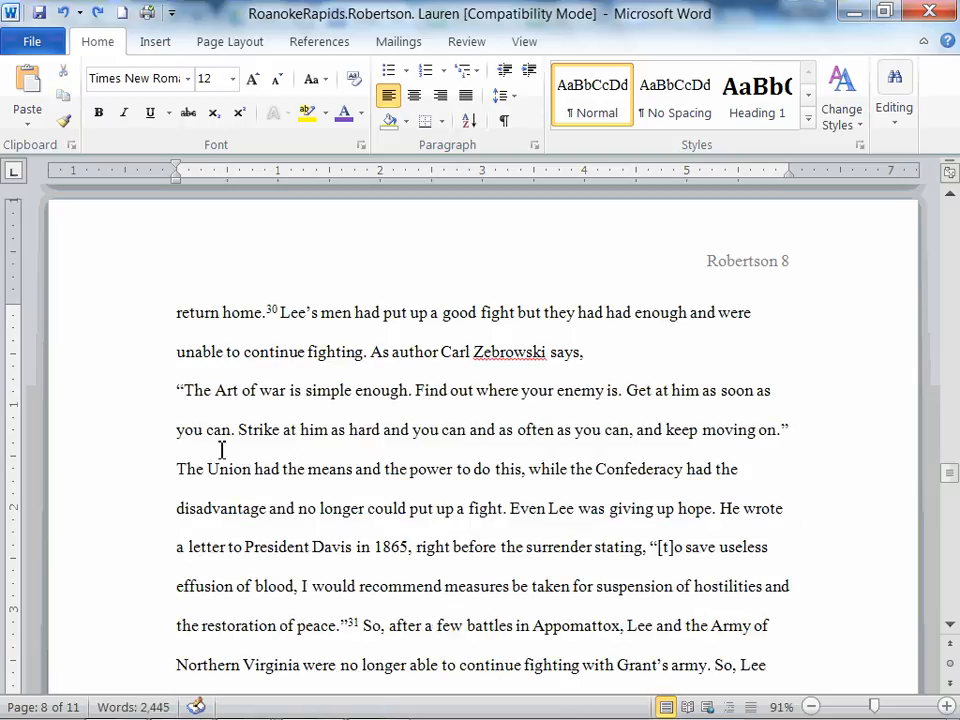
key("ctrl+z")
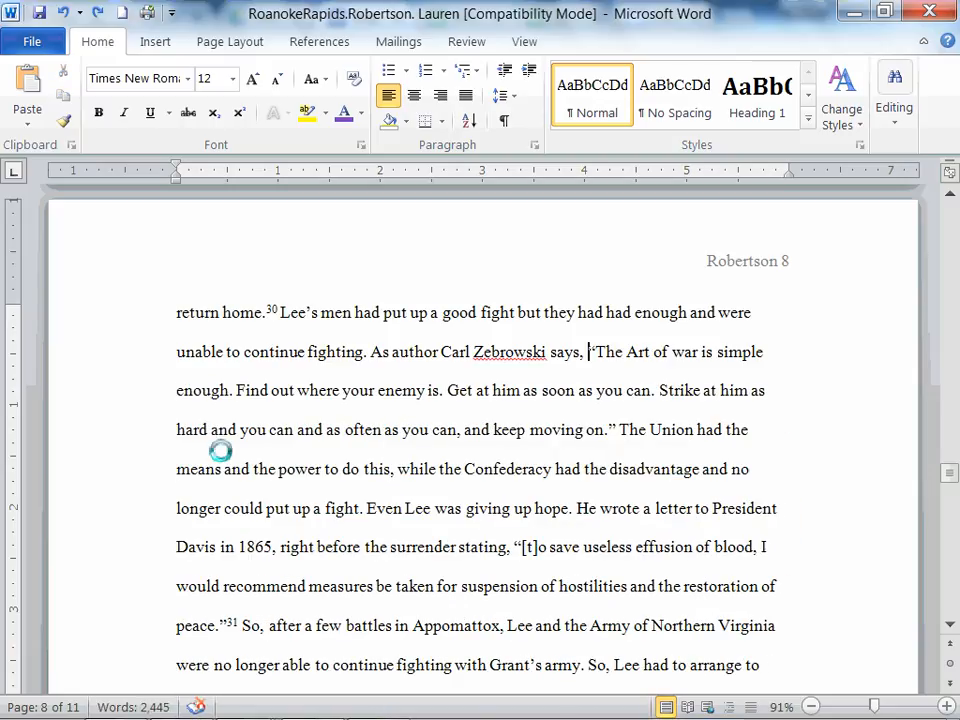
Switch to the Google Docs document and go to the Gallagher quotation on page 7.
left_click(115, 700)
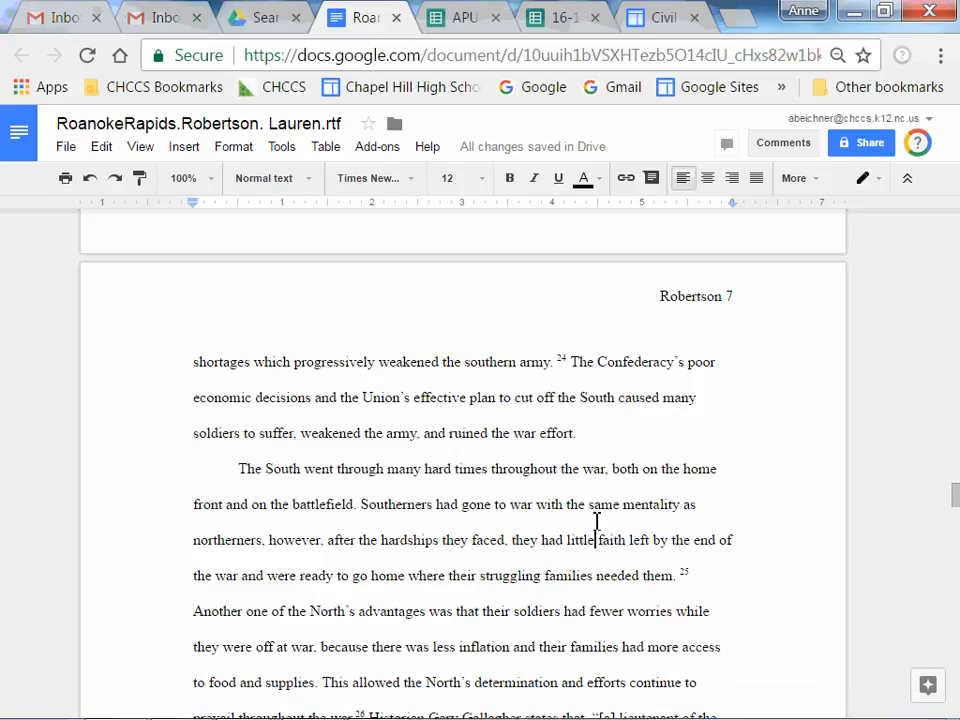
scroll(597, 521, "down", 2)
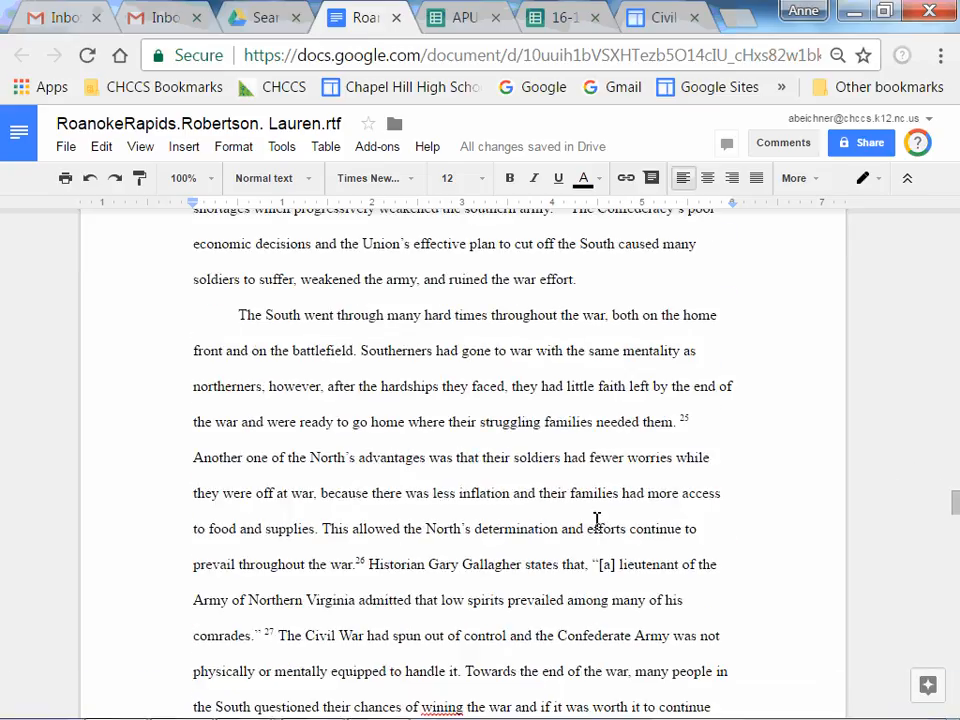
scroll(597, 521, "down", 8)
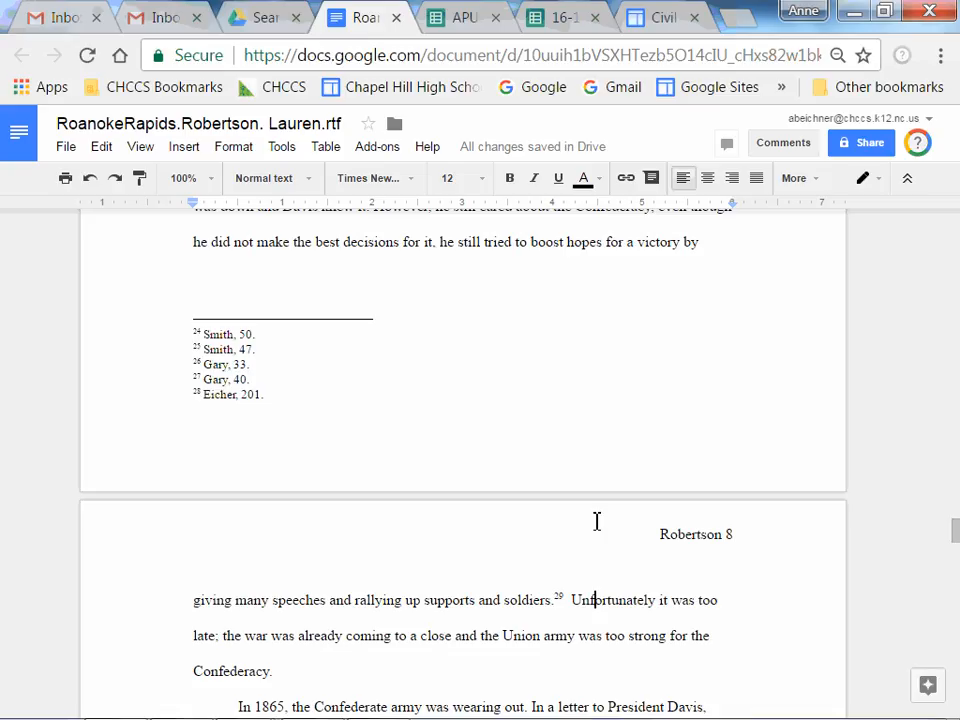
key("Up")
key("Up")
key("Up")
key("Up")
key("Up")
key("Up")
key("Up")
key("Up")
key("Up")
key("Up")
key("Up")
key("Up")
key("Up")
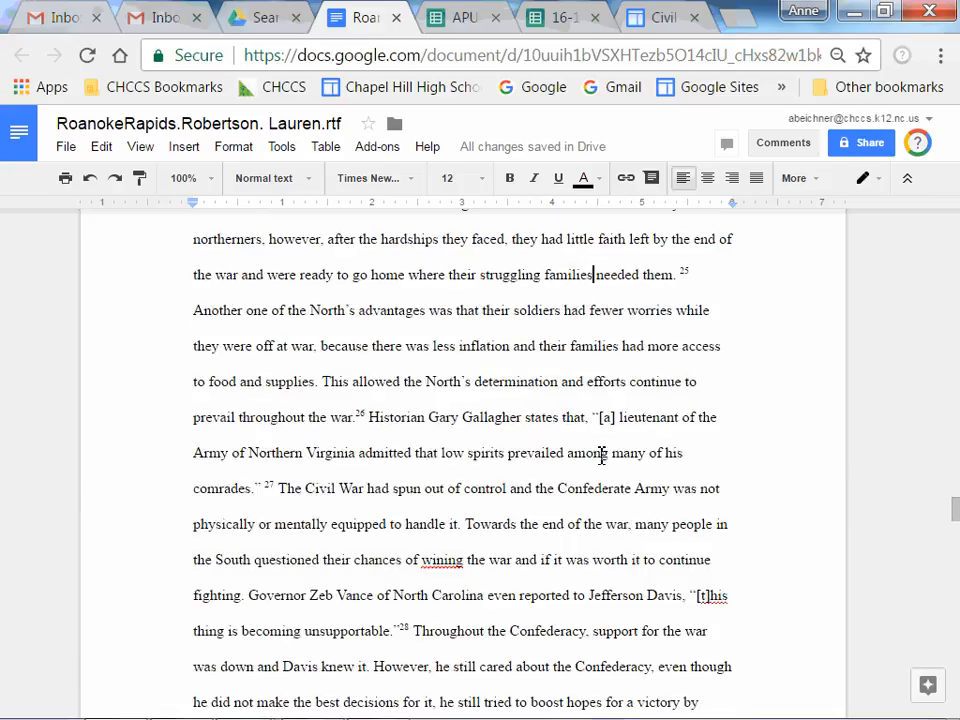
Put the Gallagher quotation on its own paragraph by breaking the text before and after it.
left_click(594, 417)
key("Return")
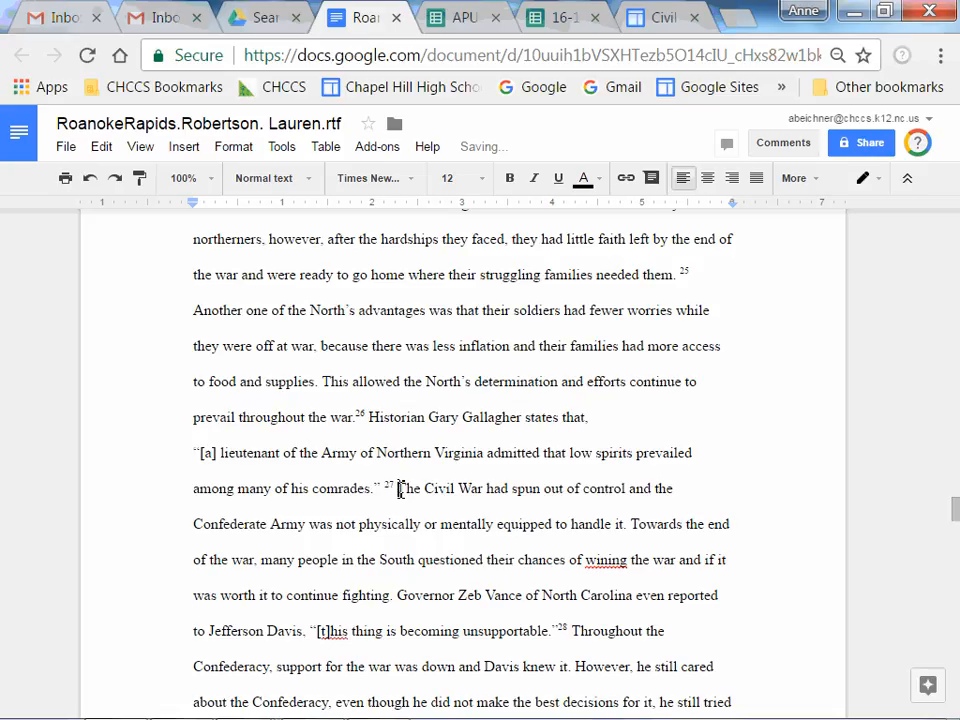
key("Return")
Indent the Gallagher quotation about 0.5 inch from both the left and right margins.
left_click_drag(429, 486, 158, 449)
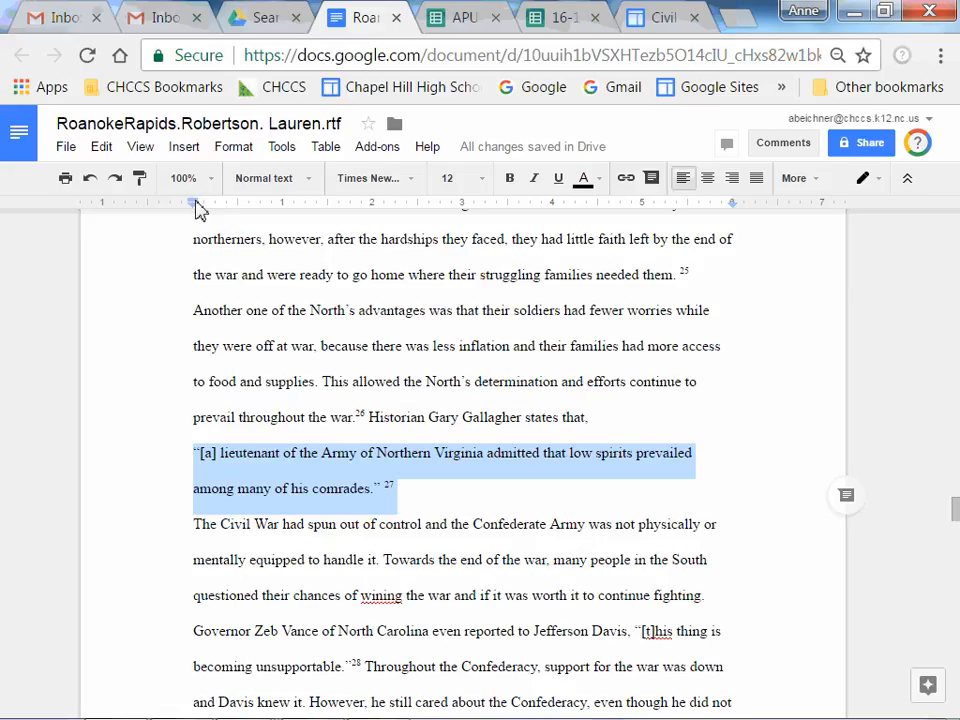
left_click_drag(196, 209, 241, 214)
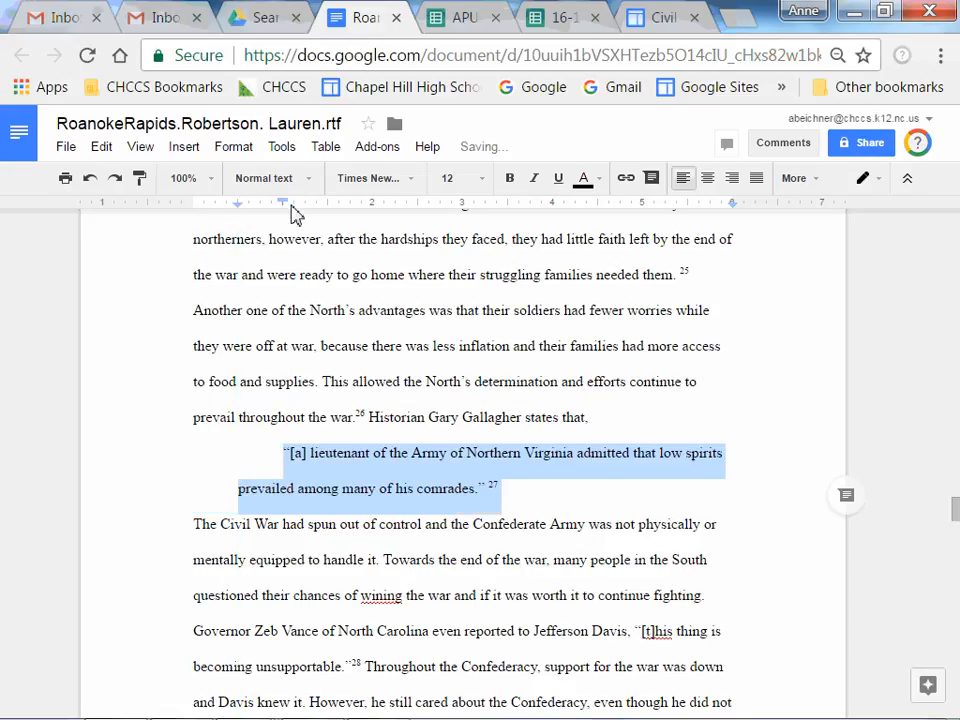
left_click(244, 201)
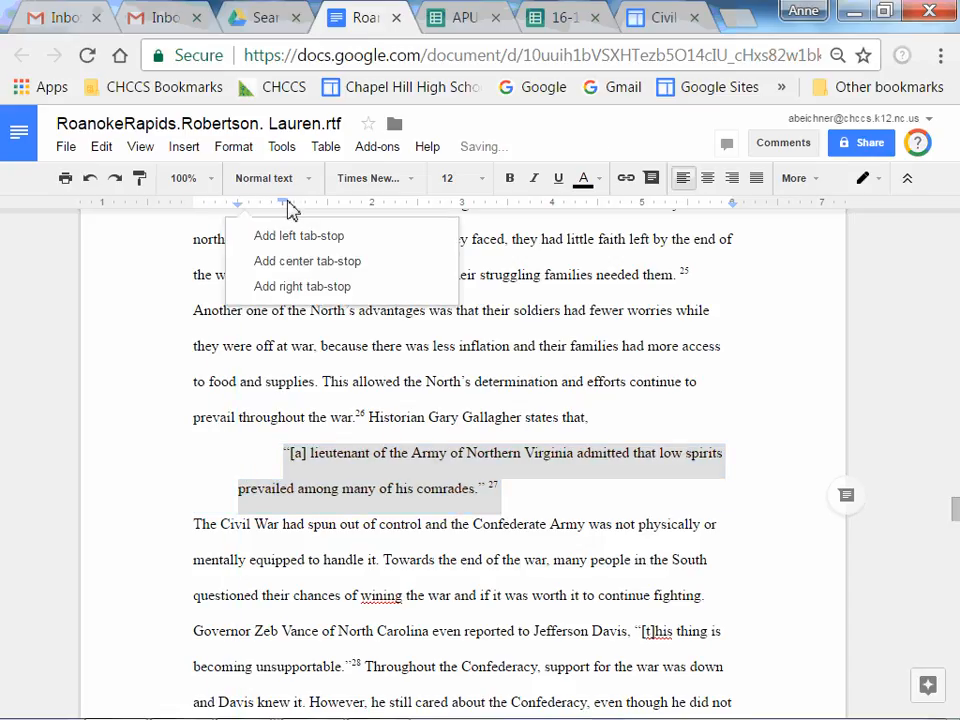
left_click(275, 201)
left_click(276, 200)
left_click_drag(279, 200, 238, 201)
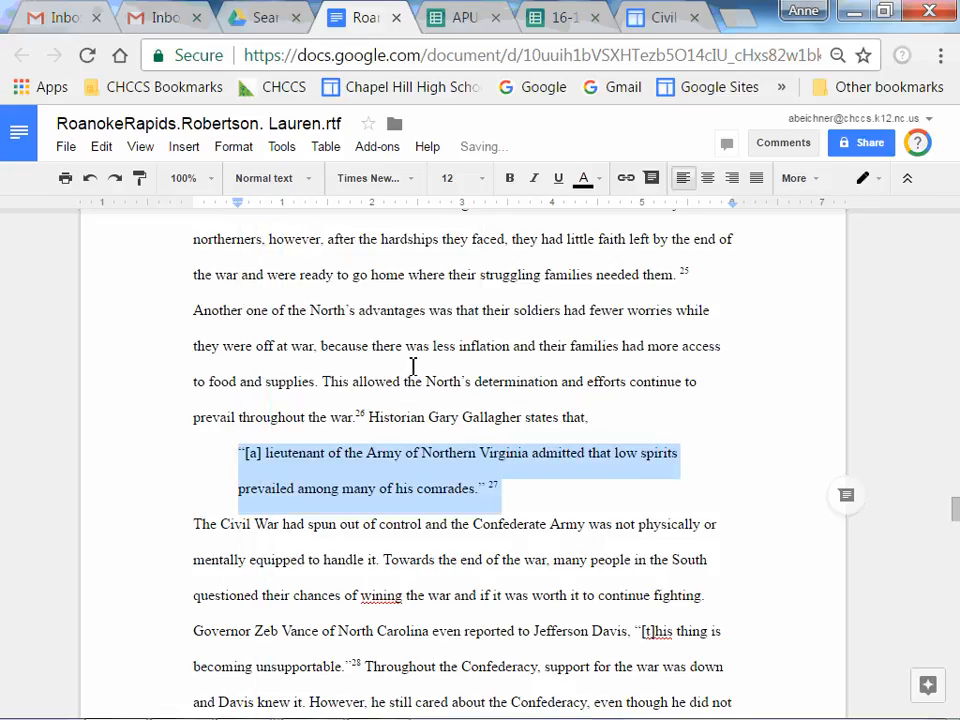
left_click(720, 204)
left_click_drag(735, 205, 692, 216)
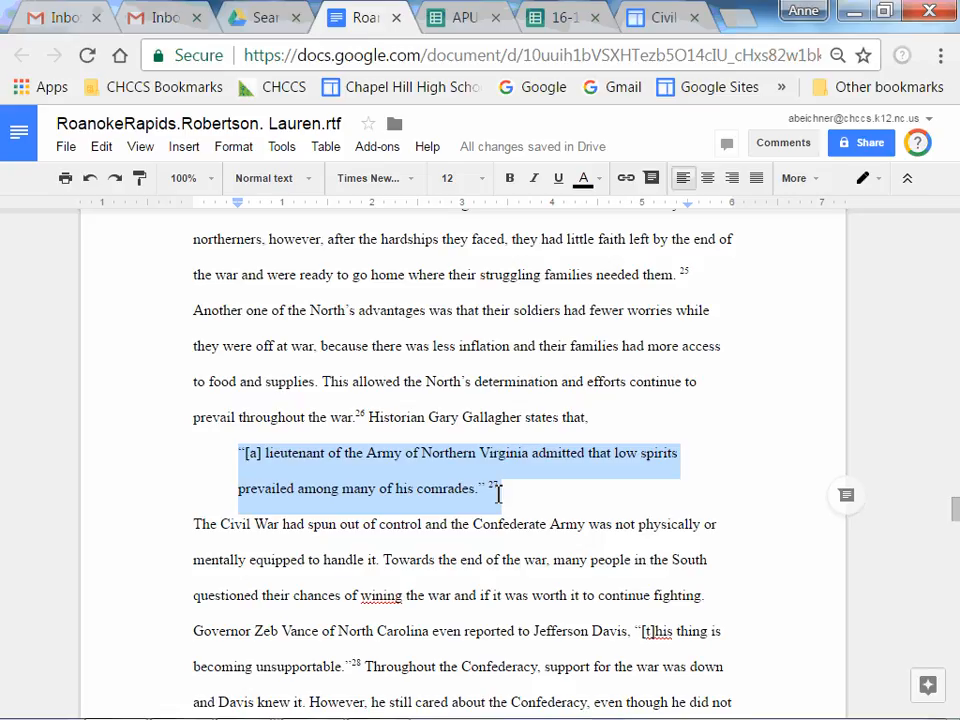
Undo all the block quotation edits made to the Gallagher quotation.
key("ctrl+z")
key("ctrl+z")
key("ctrl+z")
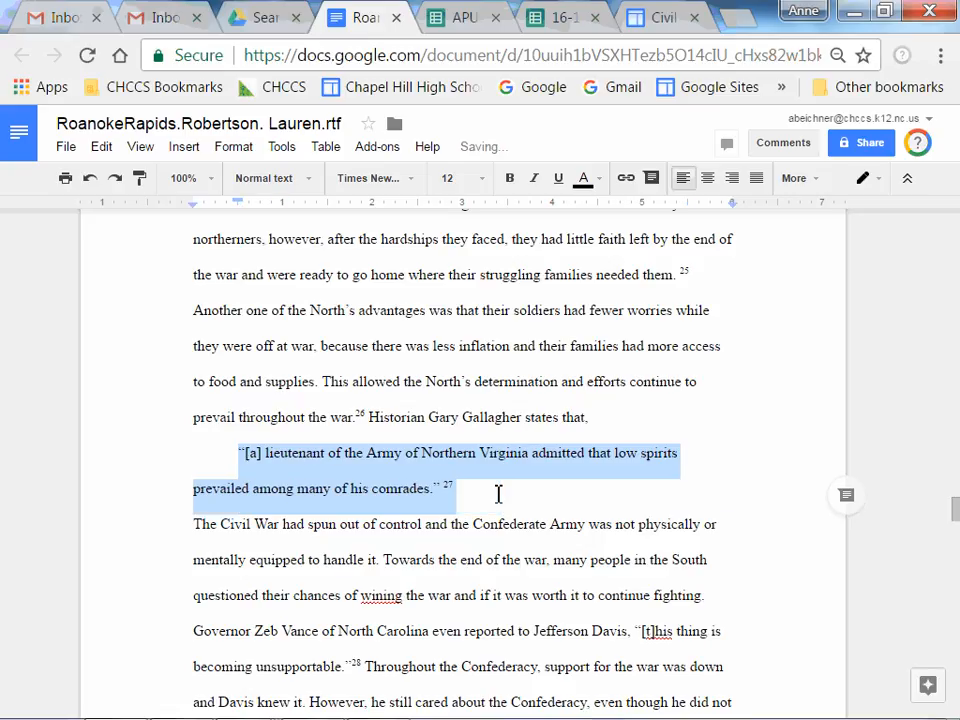
key("ctrl+z")
key("ctrl+z")
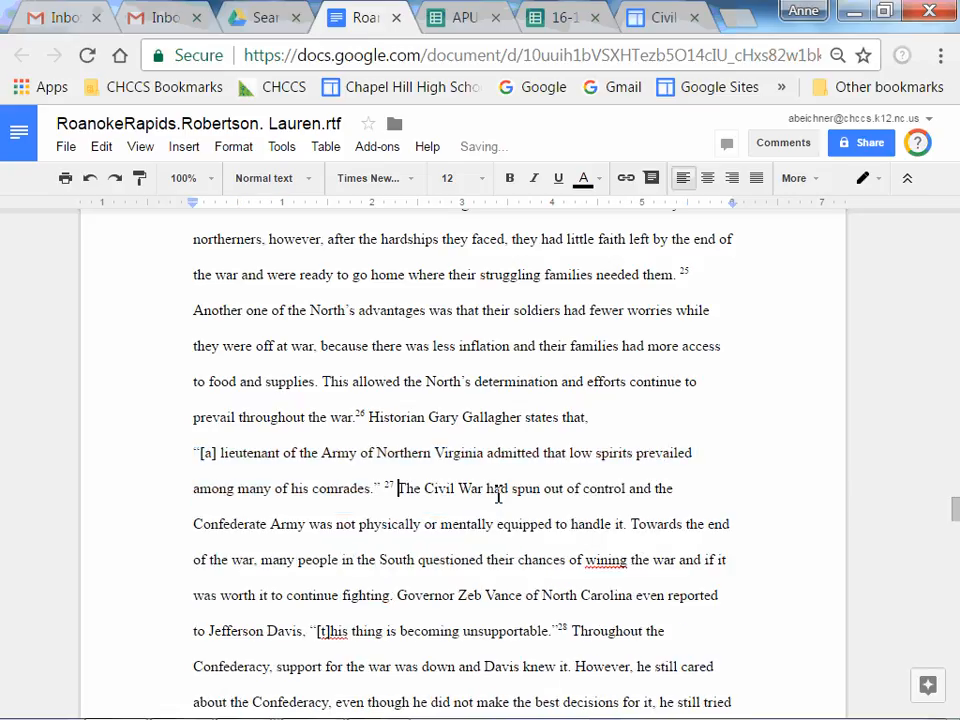
key("ctrl+z")
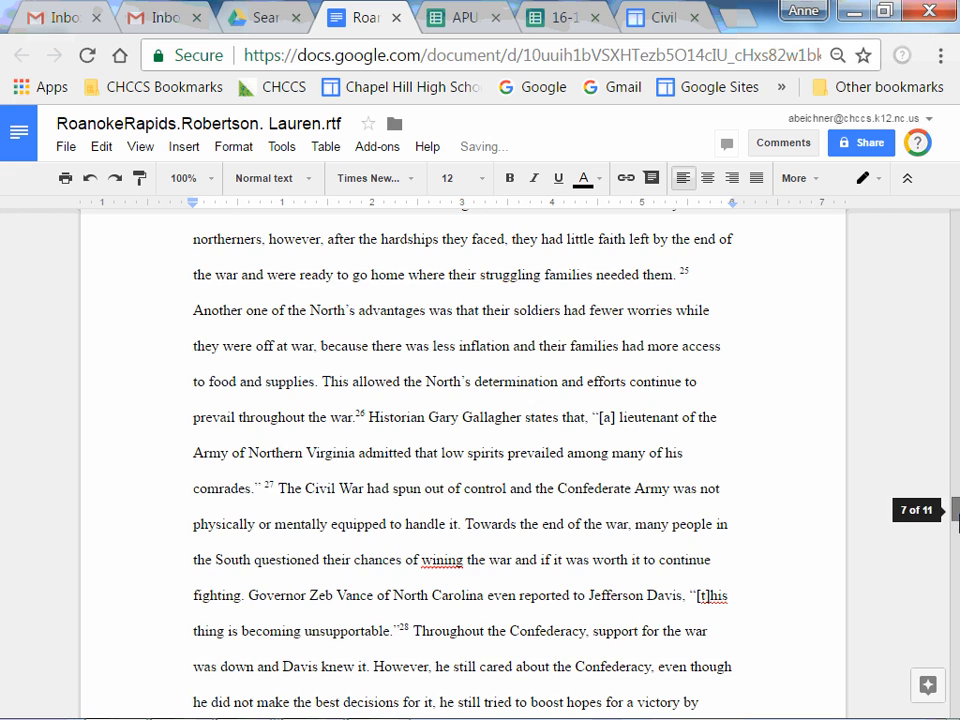
Give the Adams entry in the Works Cited a 0.5 inch hanging indent.
left_click_drag(955, 515, 955, 643)
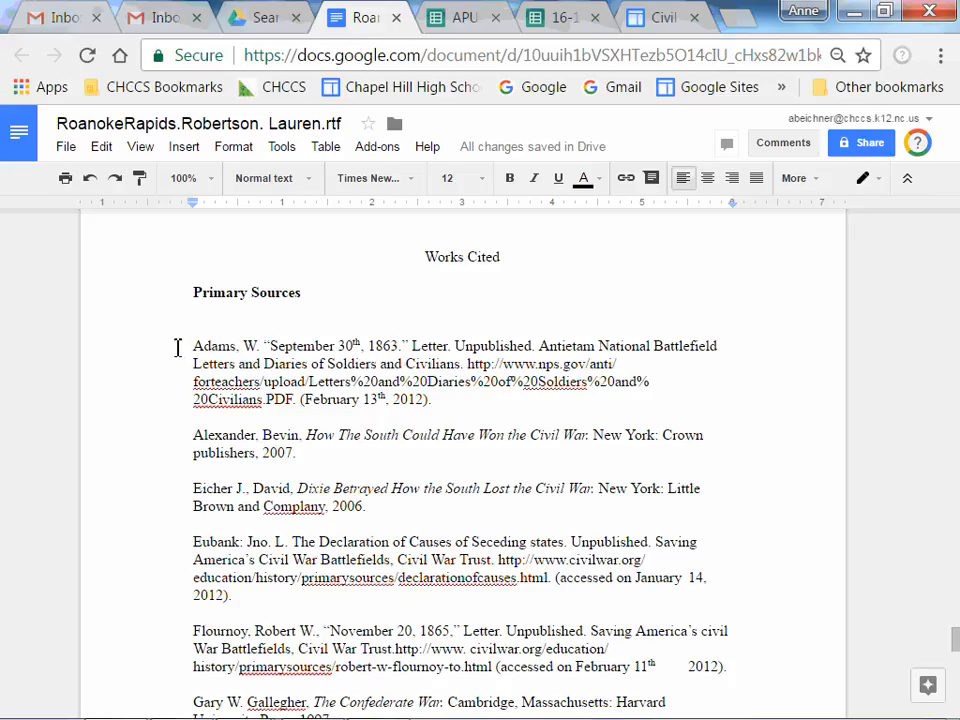
left_click_drag(178, 351, 174, 412)
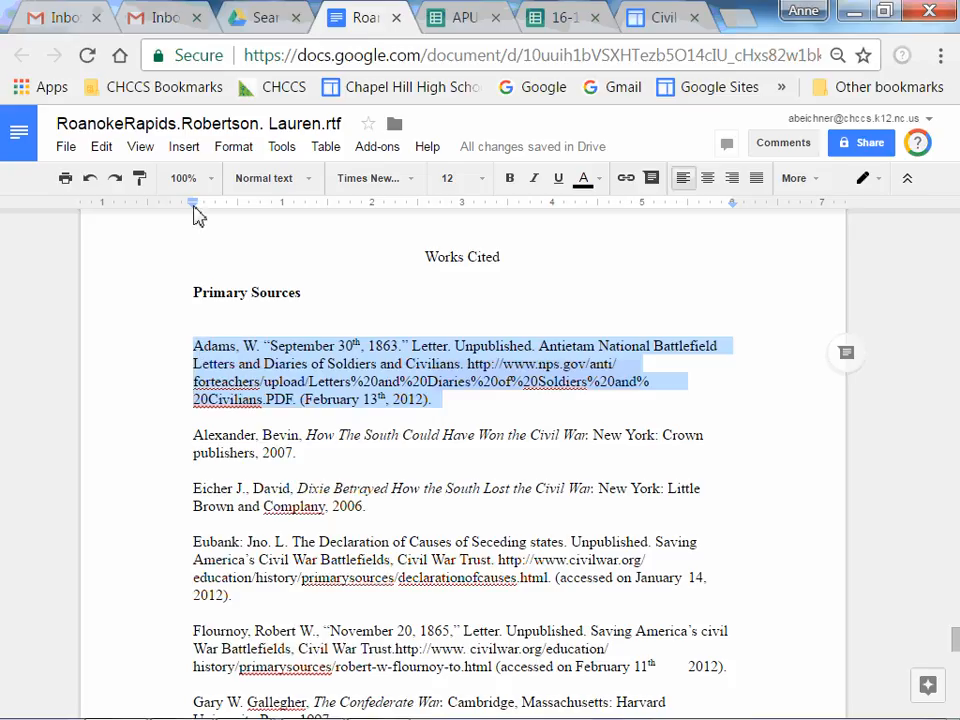
left_click_drag(197, 215, 239, 212)
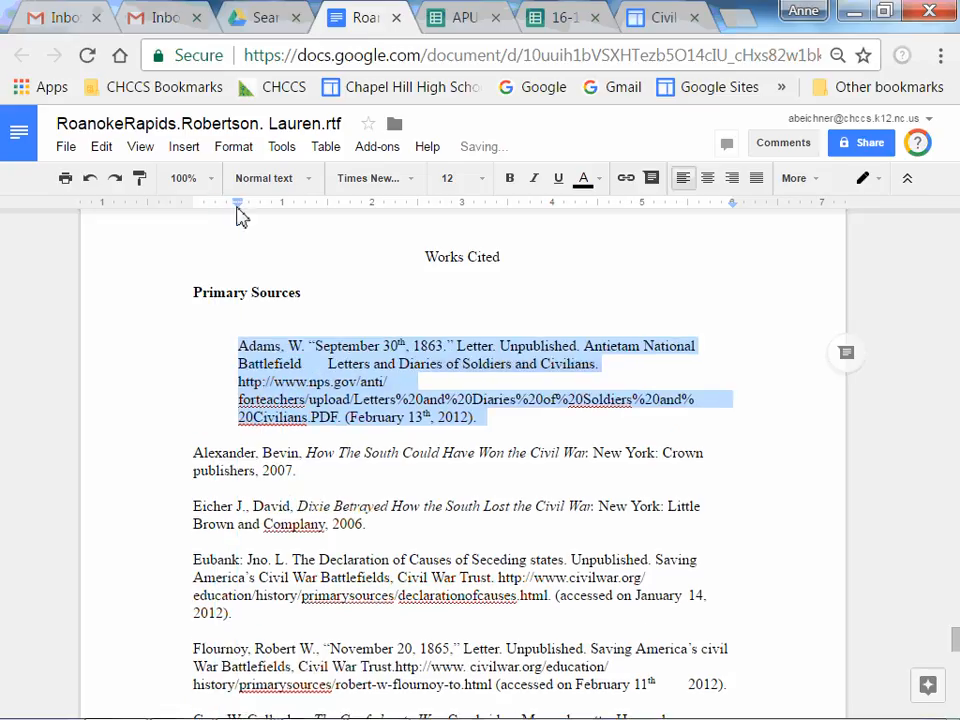
left_click(236, 201)
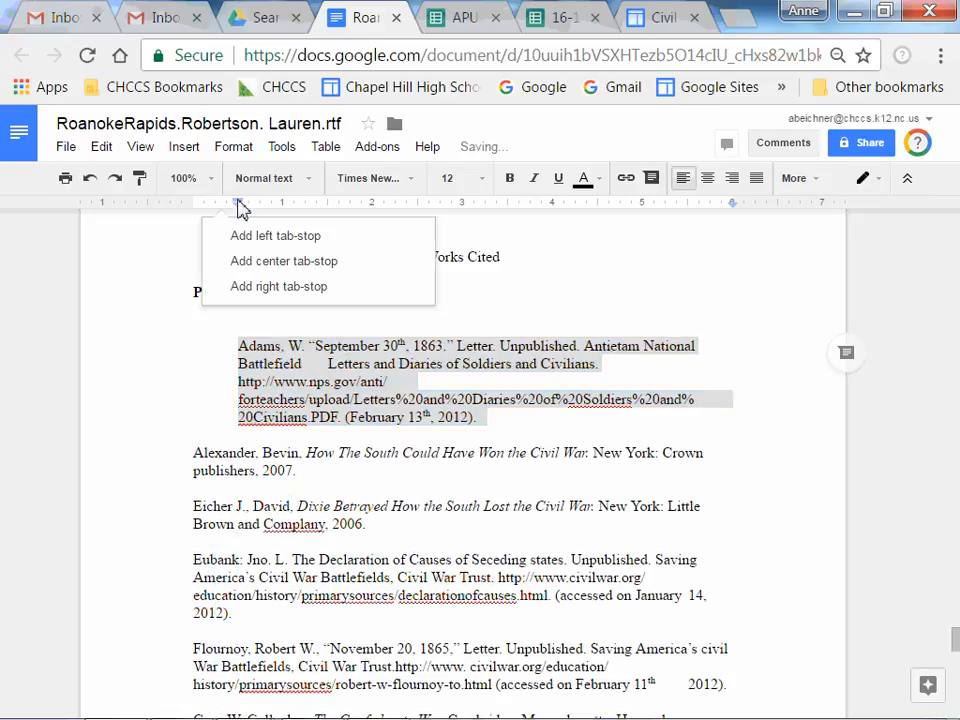
left_click(238, 202)
left_click(233, 202)
left_click_drag(238, 203, 193, 204)
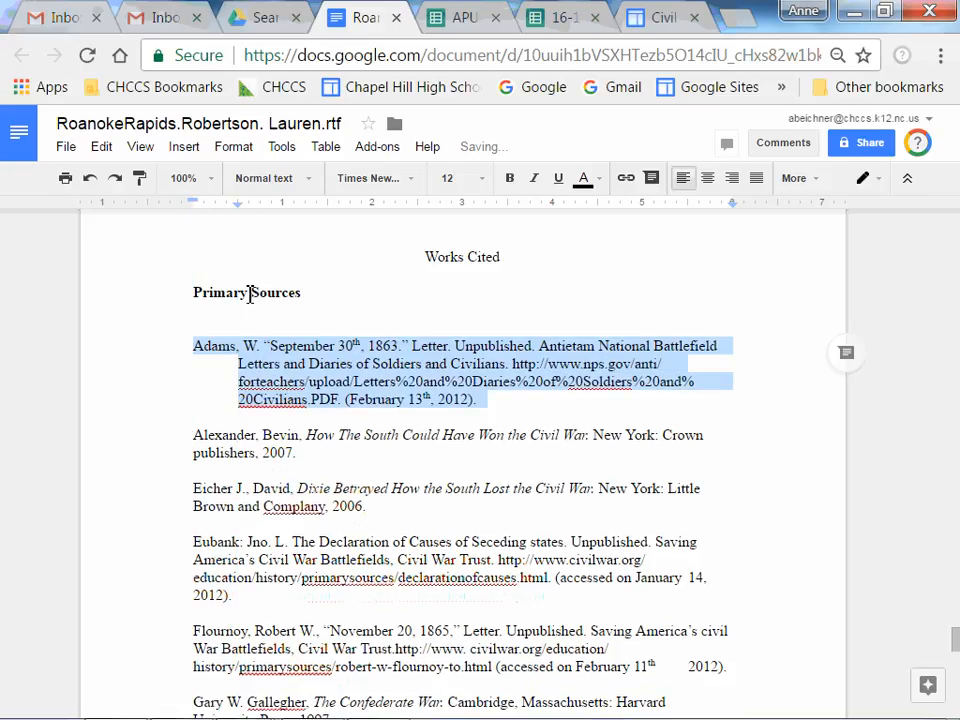
Give the Alexander, Eicher and Eubank entries in the Works Cited a 0.5 inch hanging indent.
left_click(254, 488)
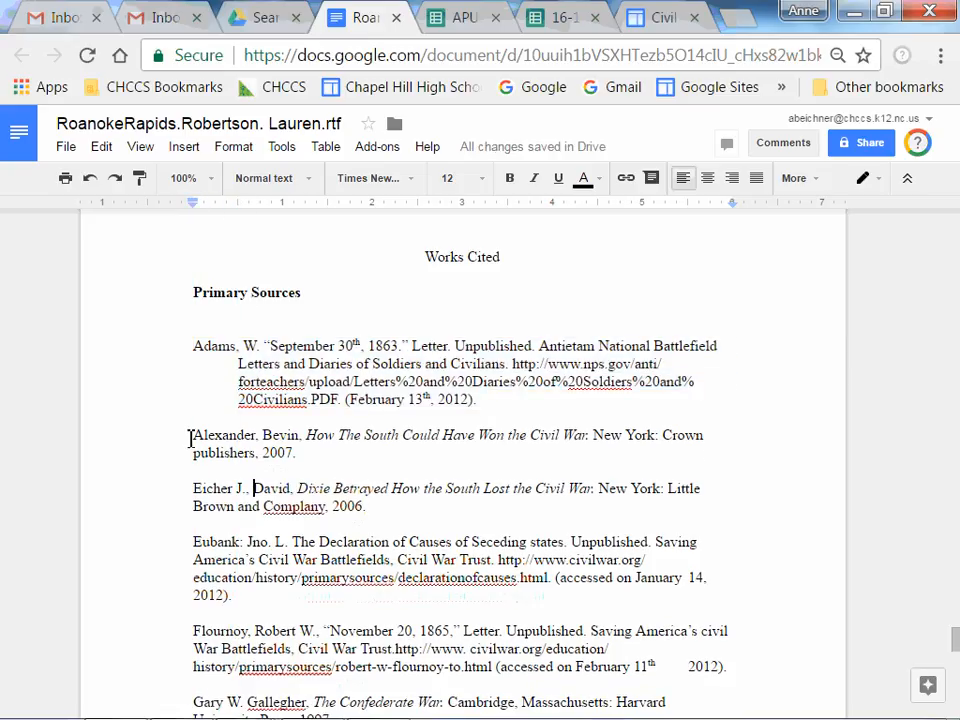
left_click_drag(190, 437, 184, 608)
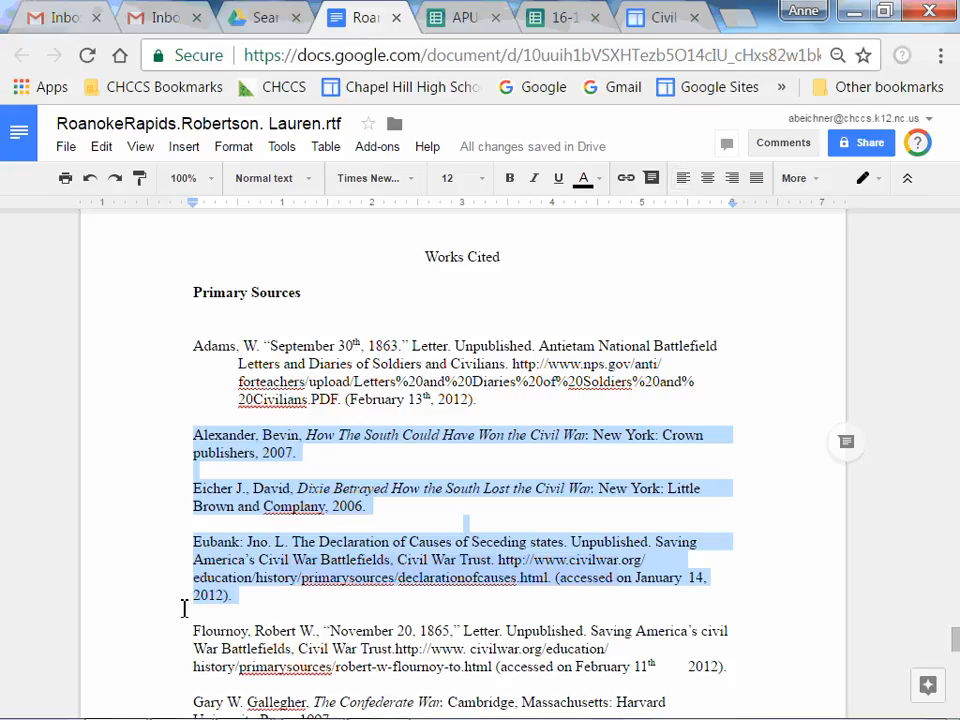
mouse_move(193, 206)
left_mouse_down()
mouse_move(240, 218)
mouse_move(242, 208)
left_mouse_up()
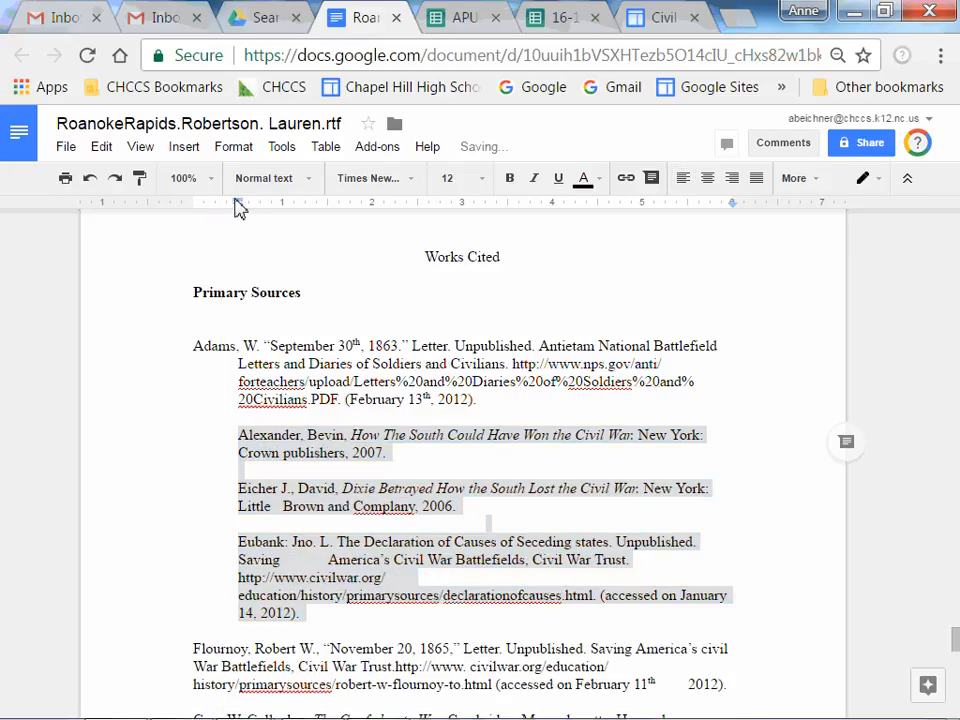
left_click(240, 205)
left_click(240, 205)
left_click(240, 209)
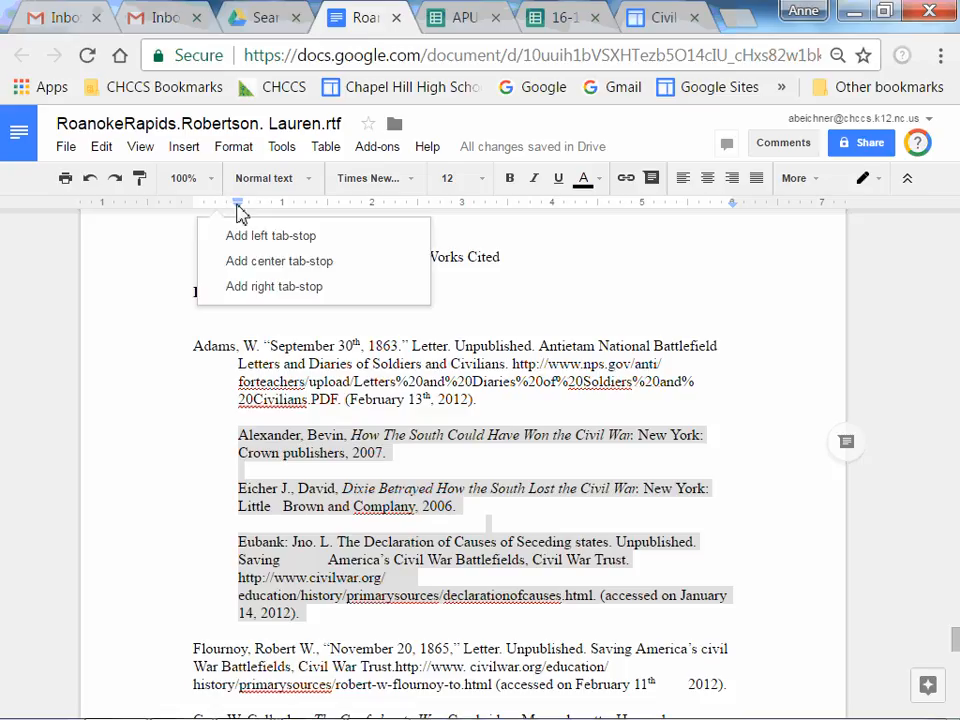
left_click_drag(238, 207, 193, 207)
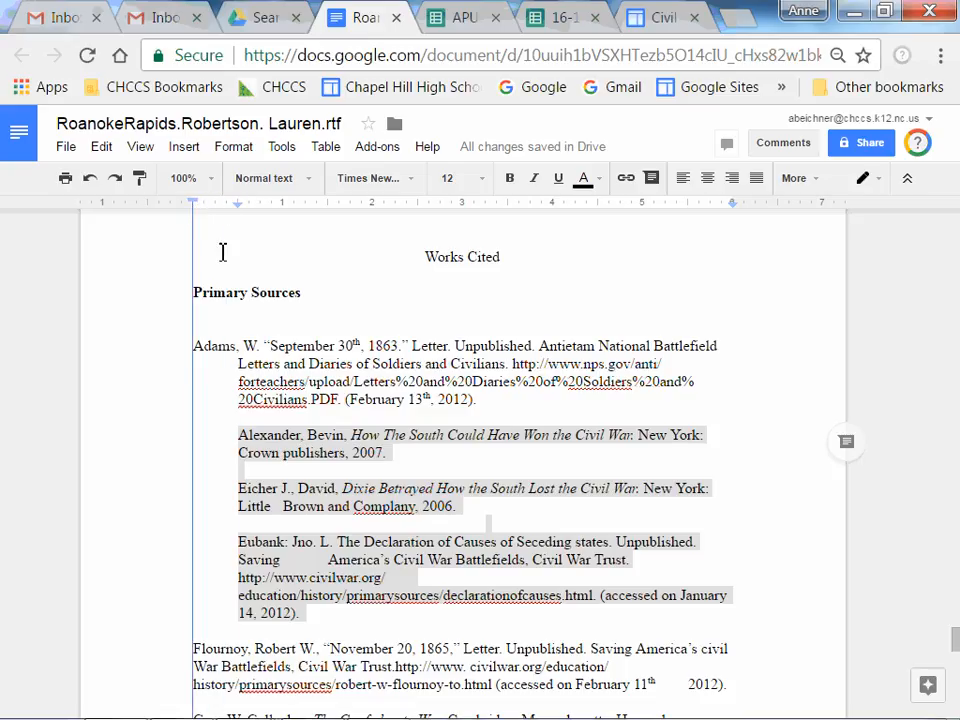
left_click(370, 518)
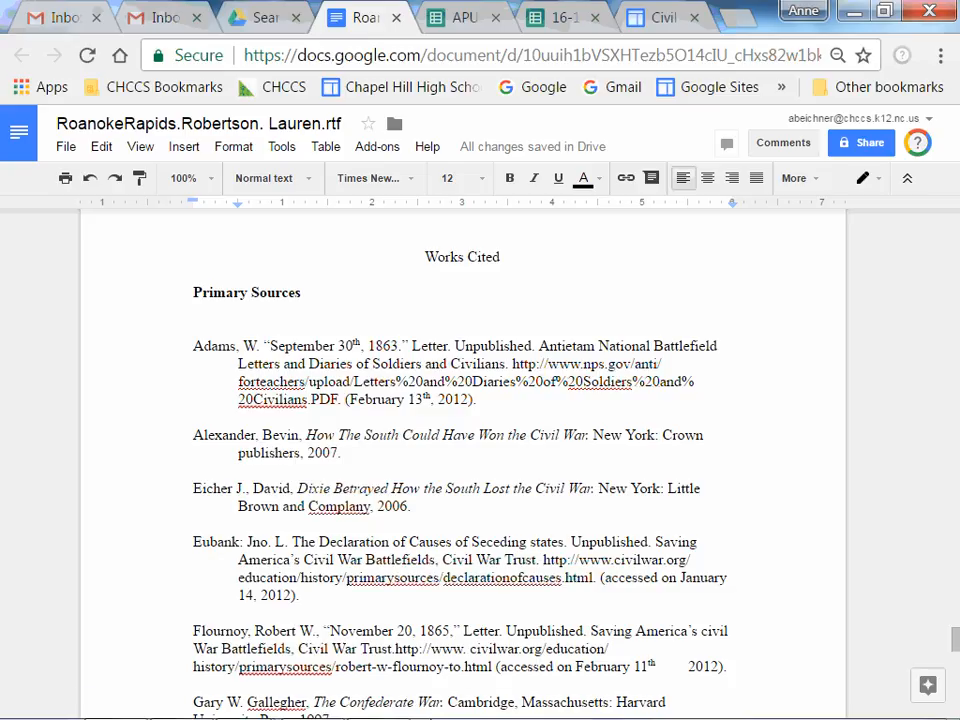
mouse_move(410, 717)
left_click(376, 706)
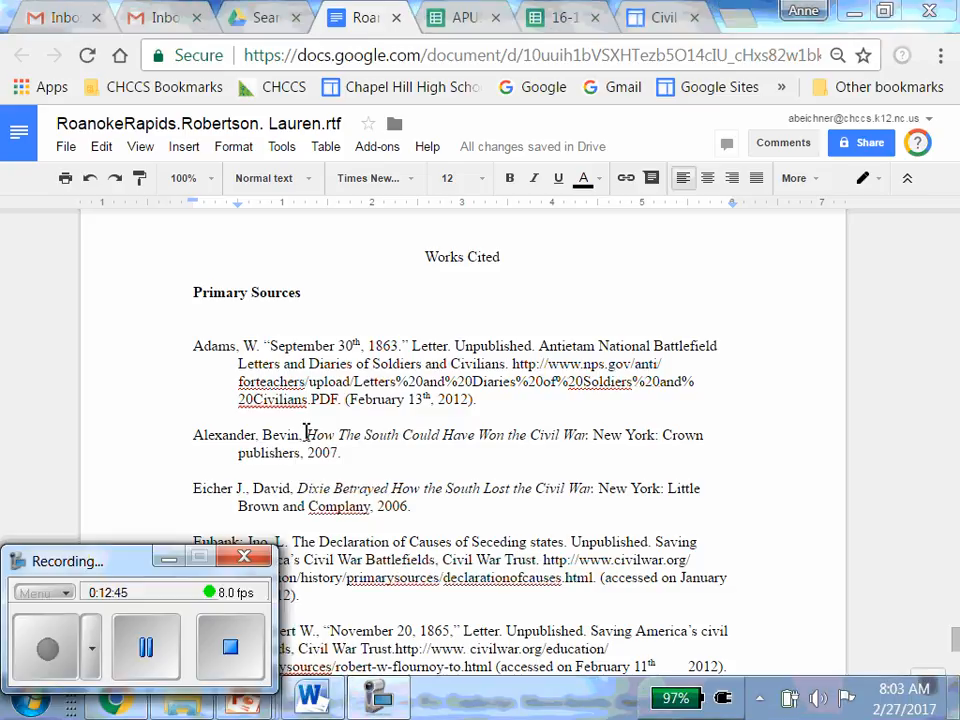